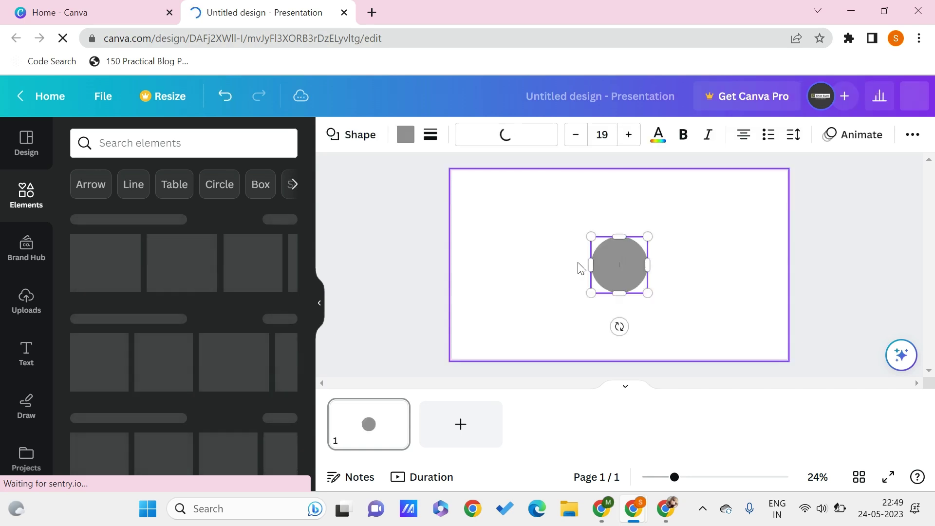
# Move the grey circle into the left half of the slide, keeping it at about the same height
pyautogui.click(564, 243)
pyautogui.click(626, 267)
pyautogui.moveTo(626, 267); pyautogui.dragTo(542, 258)
pyautogui.click(492, 253)
pyautogui.click(542, 241)
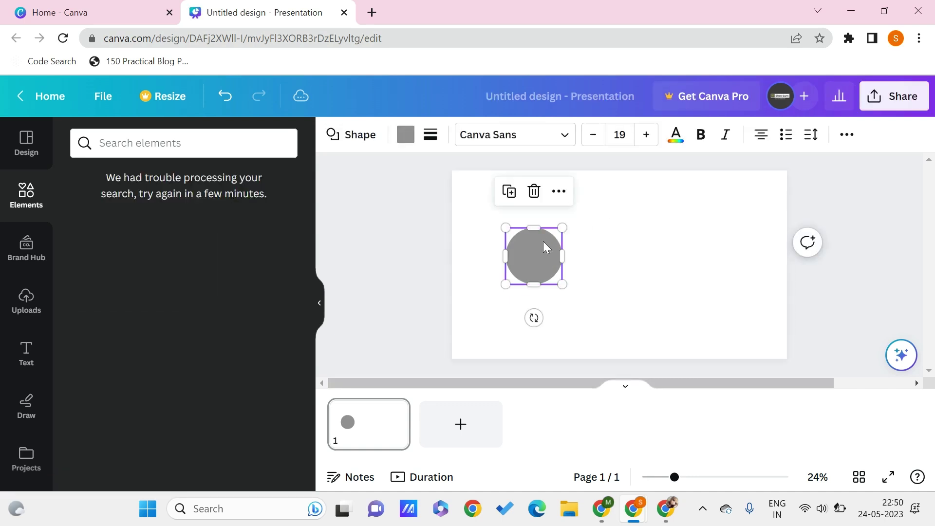
# Give the circle a short-dashed black border with a weight of 26
pyautogui.click(430, 138)
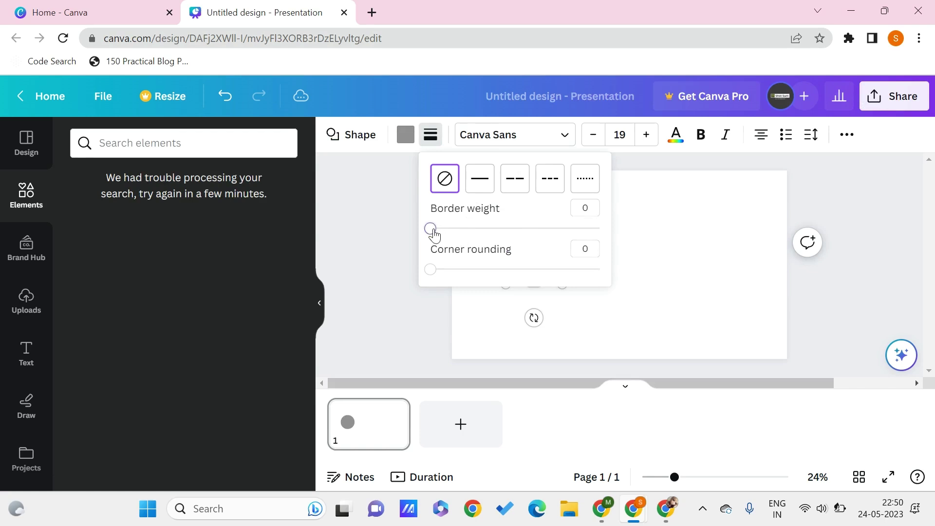
pyautogui.moveTo(431, 230); pyautogui.dragTo(474, 229)
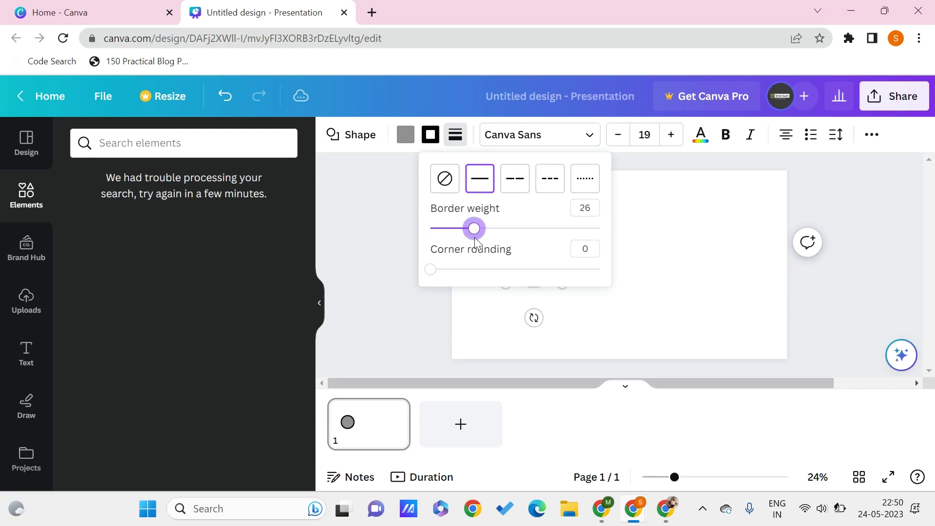
pyautogui.click(550, 183)
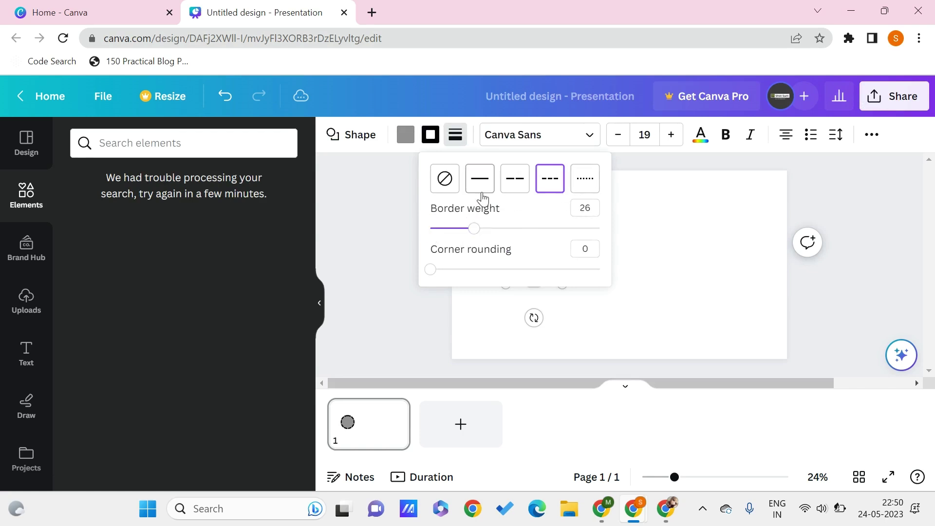
pyautogui.click(431, 274)
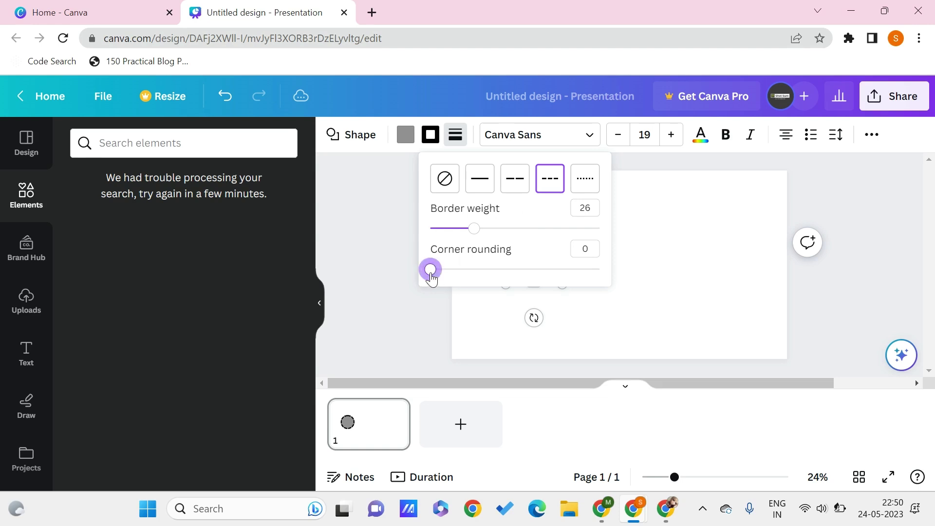
pyautogui.click(718, 267)
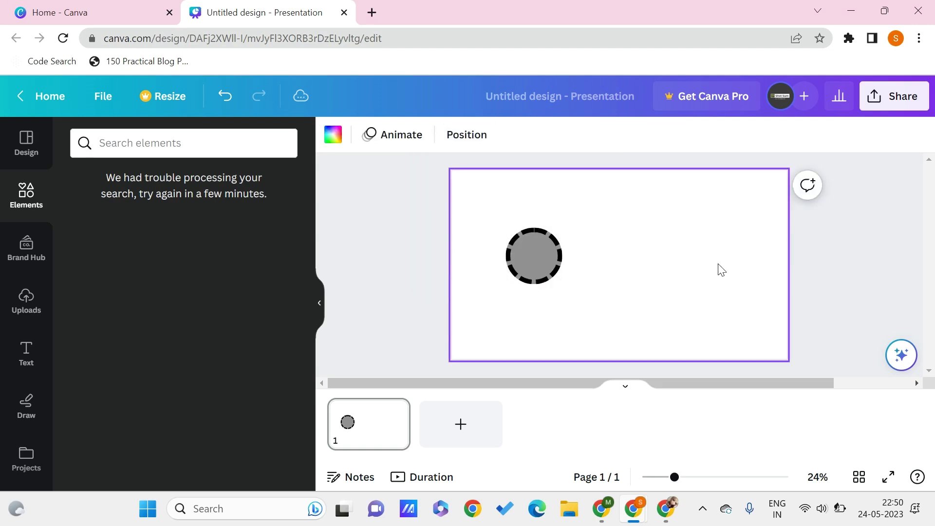
# Change the circle's fill to the light purple from the default solid colors
pyautogui.click(510, 258)
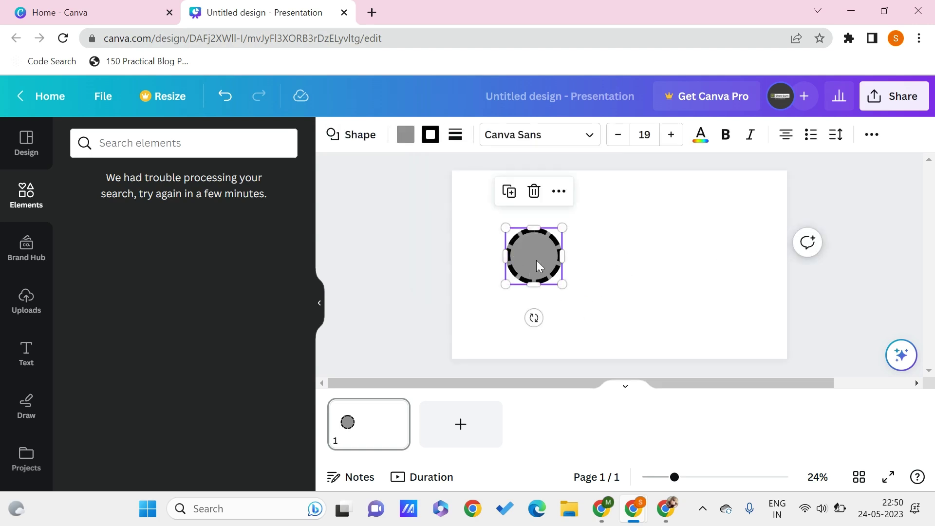
pyautogui.click(415, 140)
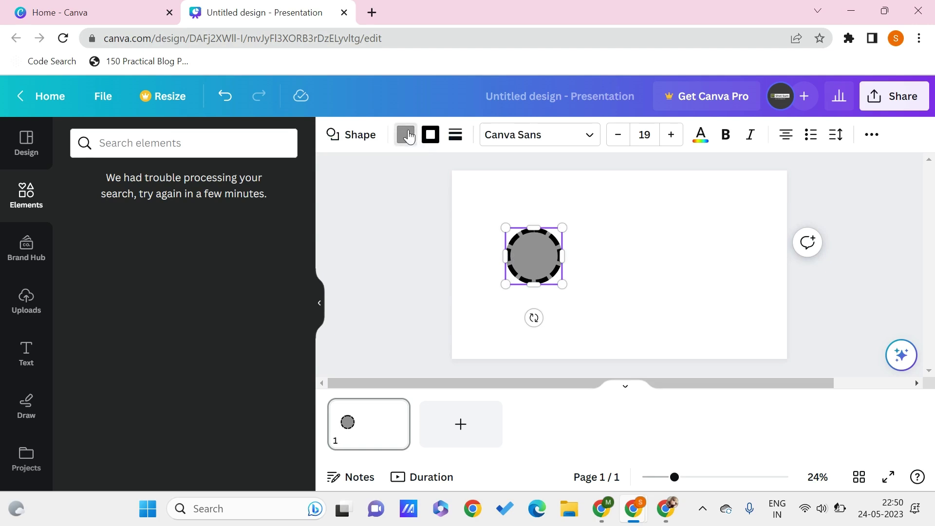
pyautogui.scroll(-1, 213, 330)
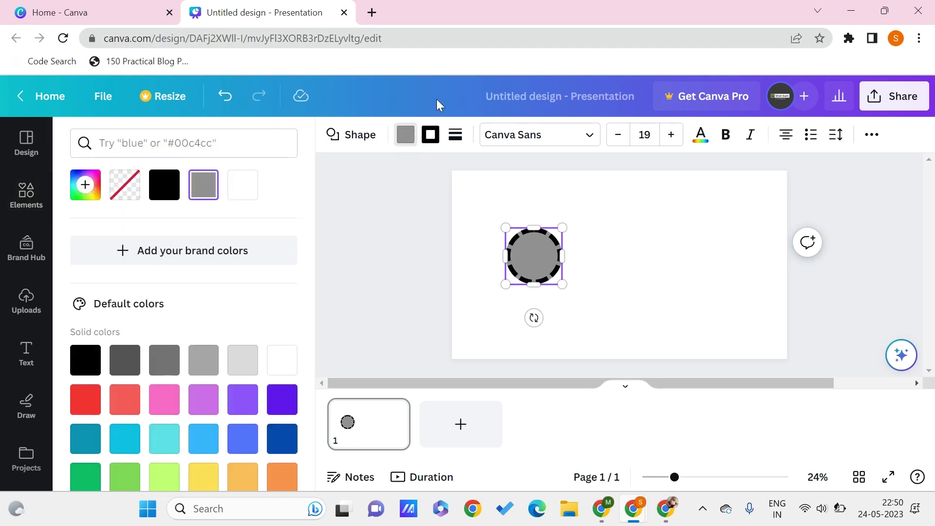
pyautogui.scroll(-5, 142, 340)
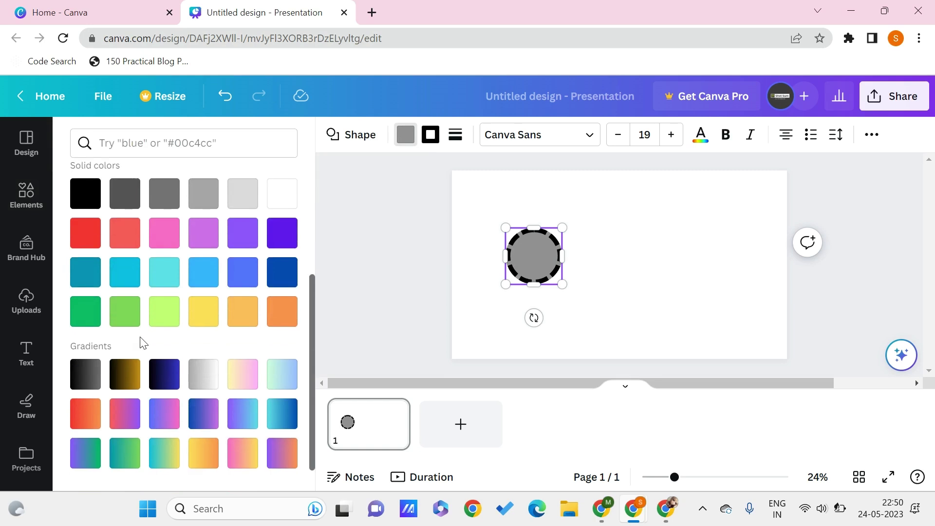
pyautogui.scroll(4, 201, 370)
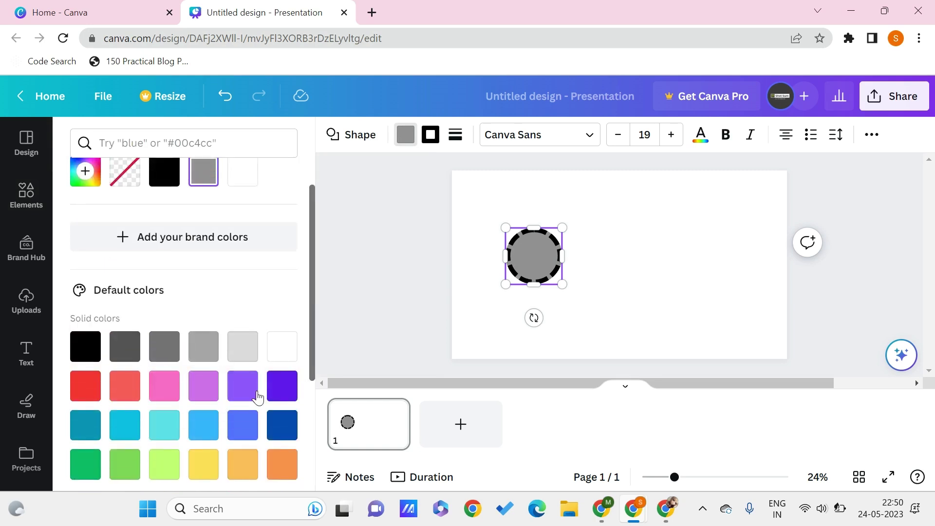
pyautogui.click(238, 389)
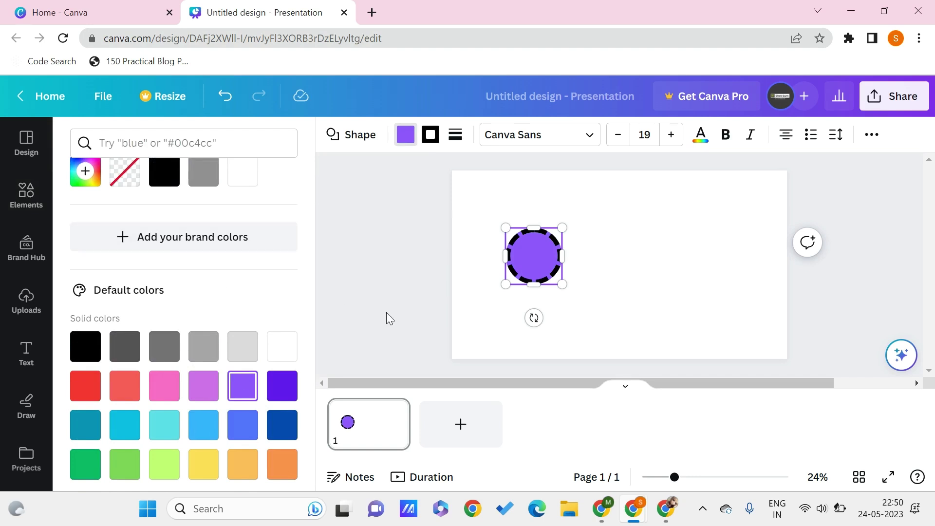
pyautogui.click(609, 280)
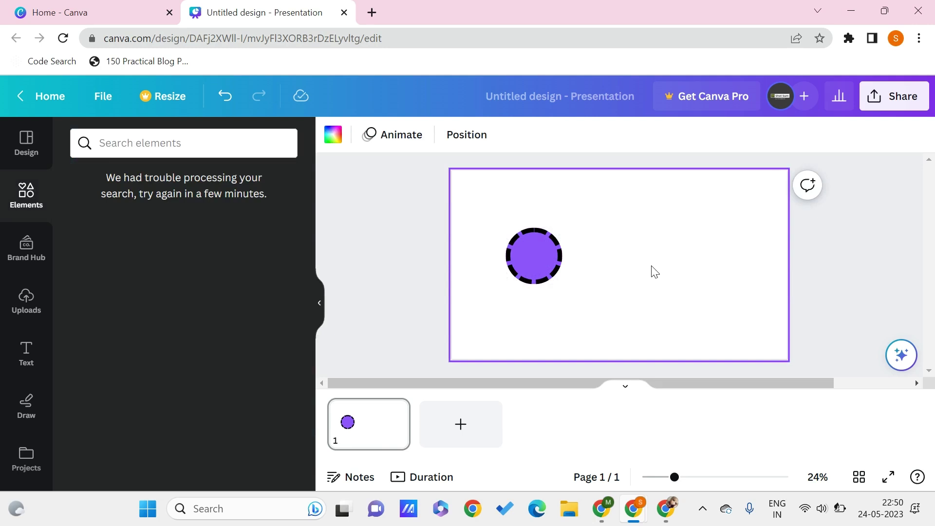
# Add a yellow sticky note to the slide and place it well to the right of the circle, about level with it
pyautogui.press('s')
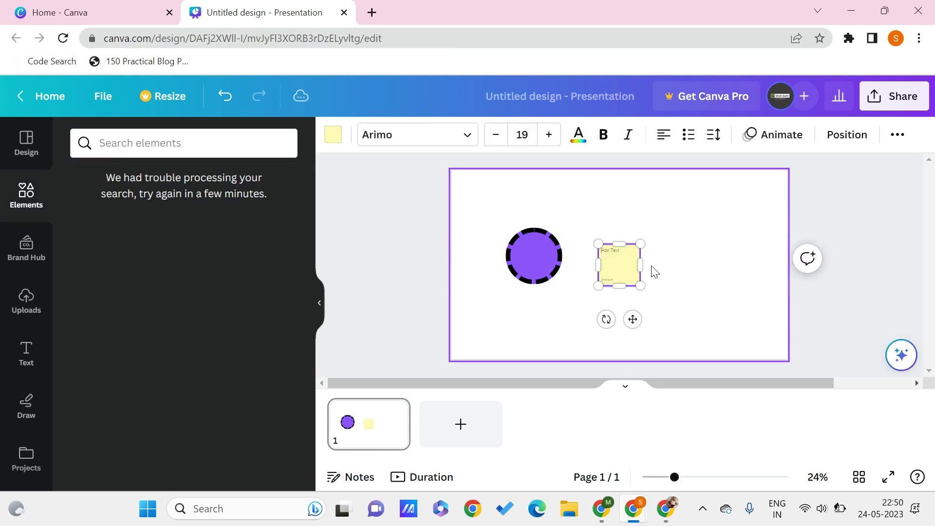
pyautogui.click(577, 286)
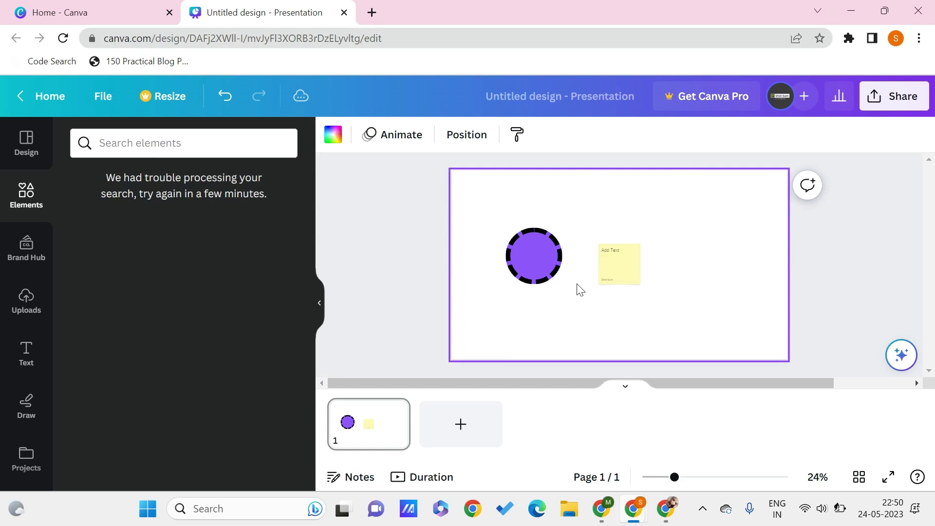
pyautogui.click(617, 252)
pyautogui.moveTo(627, 252); pyautogui.dragTo(667, 246)
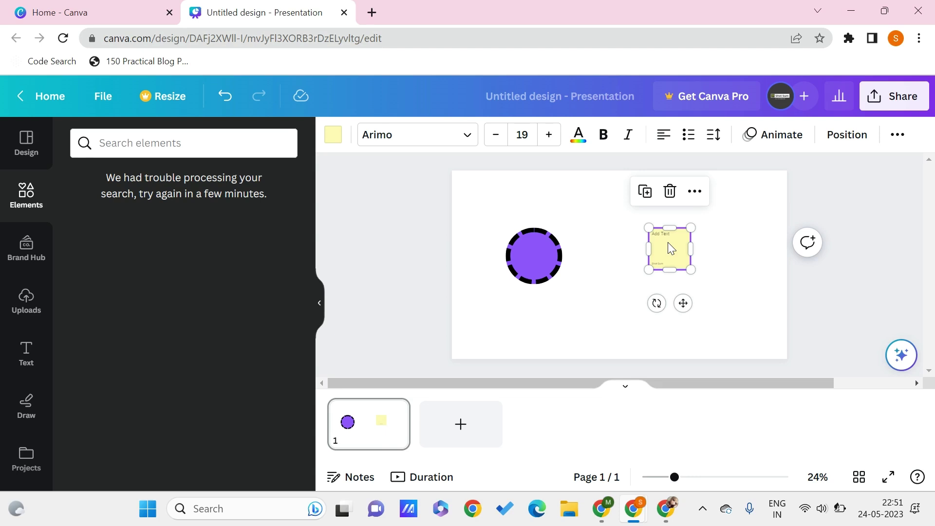
pyautogui.click(622, 279)
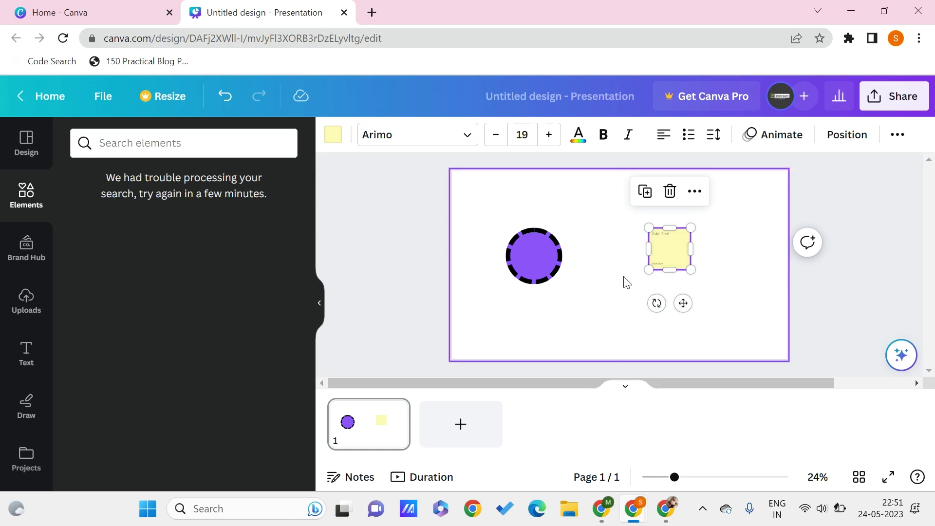
pyautogui.click(673, 262)
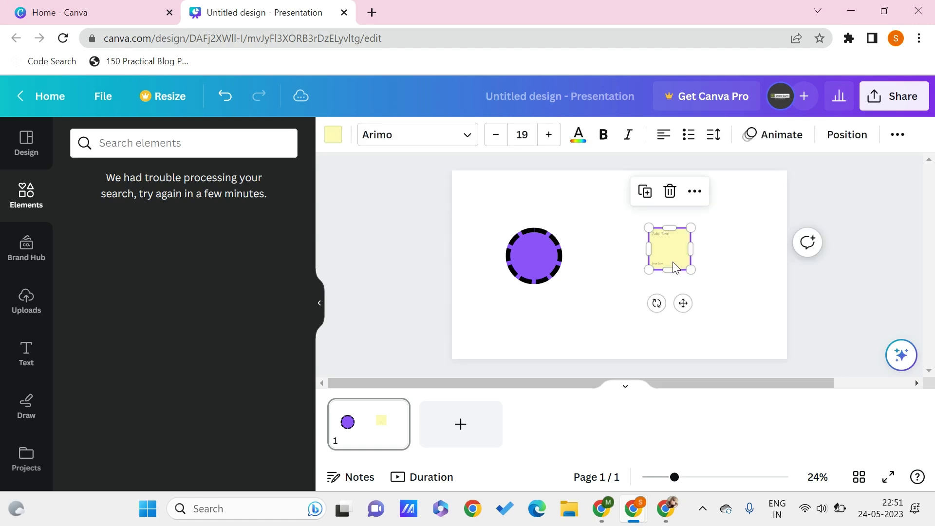
pyautogui.click(564, 279)
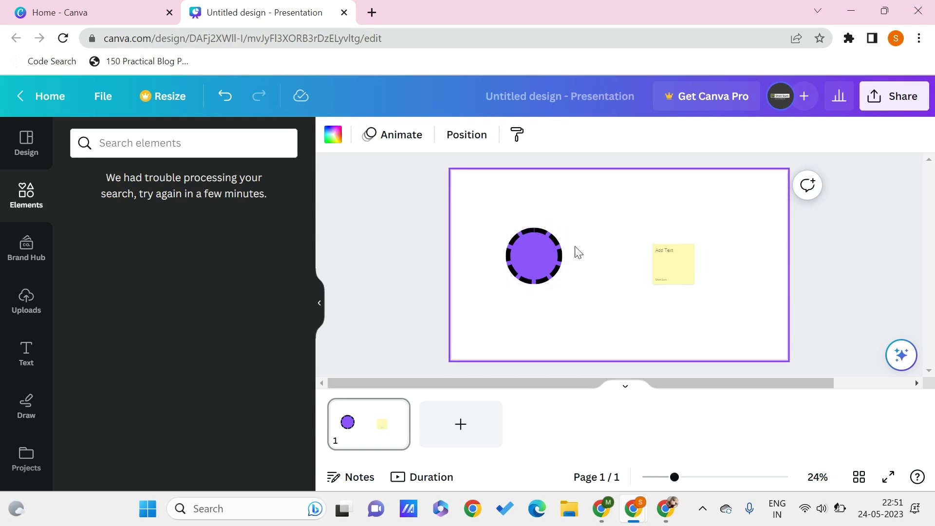
pyautogui.moveTo(675, 256)
pyautogui.mouseDown()
pyautogui.moveTo(687, 238)
pyautogui.moveTo(680, 247)
pyautogui.mouseUp()
pyautogui.click(616, 289)
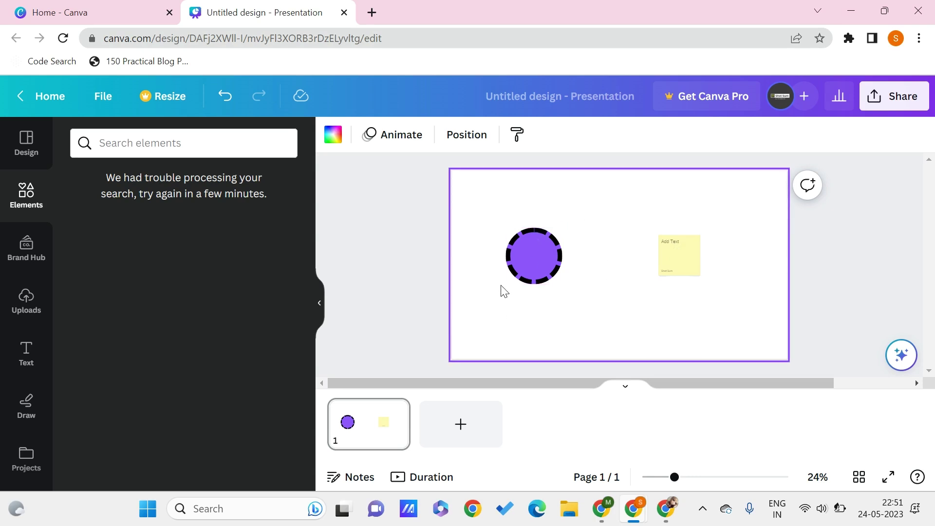
pyautogui.click(679, 258)
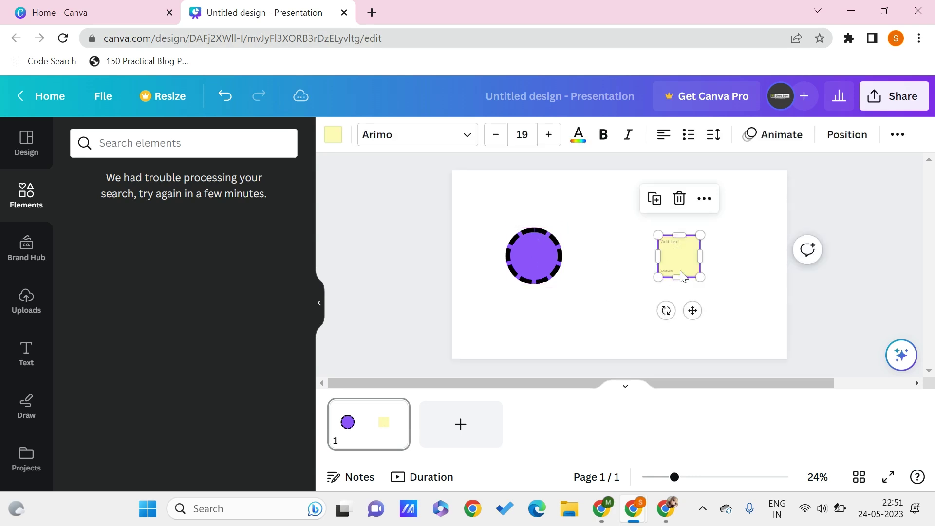
pyautogui.click(469, 219)
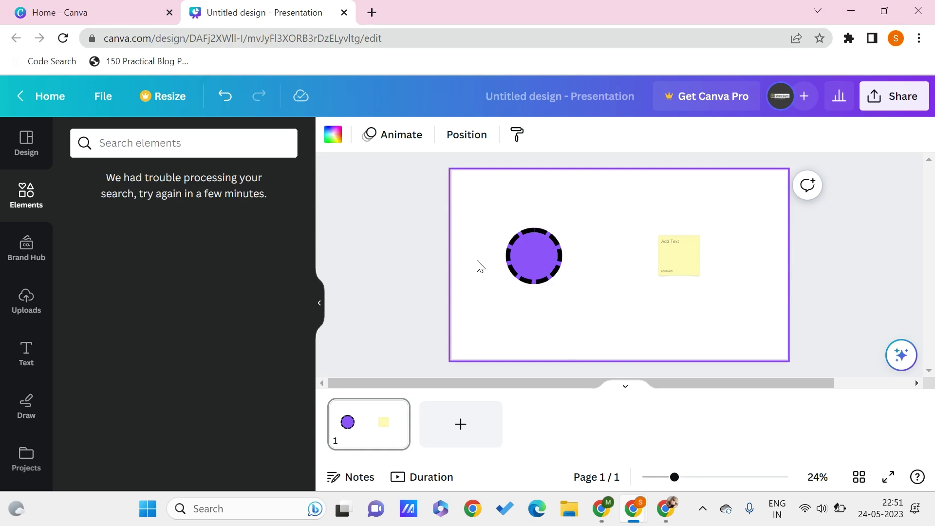
# Hide the elements list, then copy the circle's style and apply it to the sticky note
pyautogui.click(320, 312)
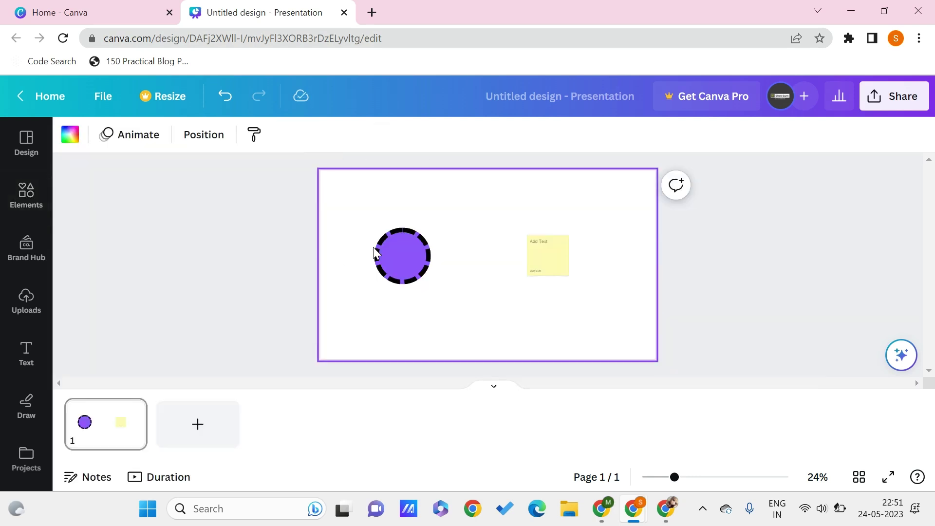
pyautogui.click(406, 268)
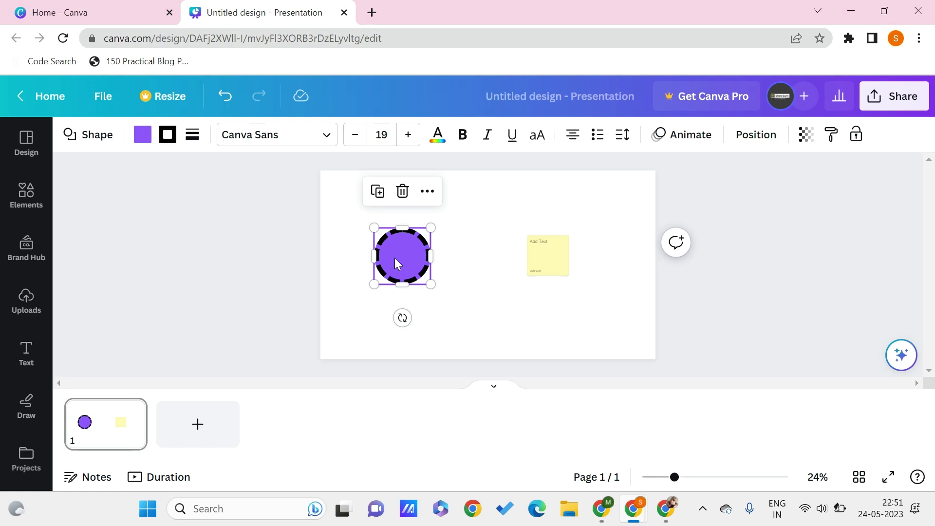
pyautogui.click(394, 257)
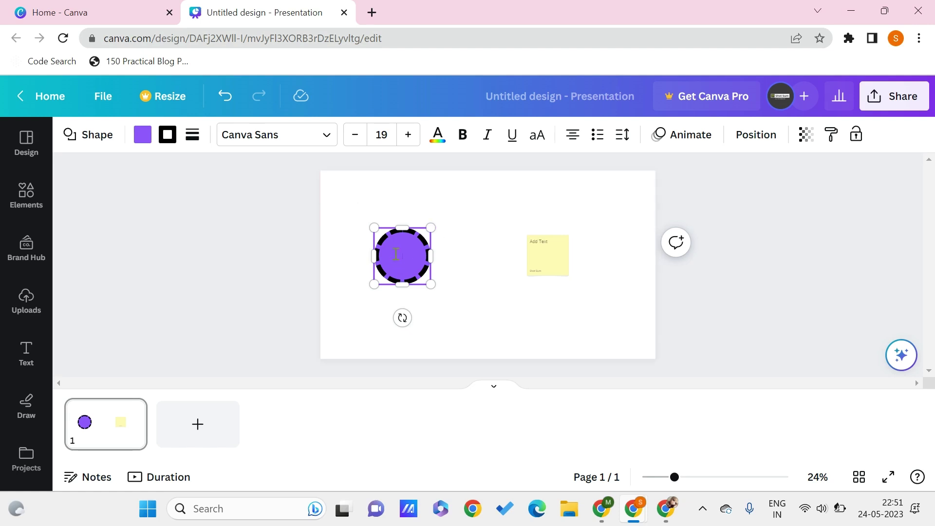
pyautogui.click(834, 140)
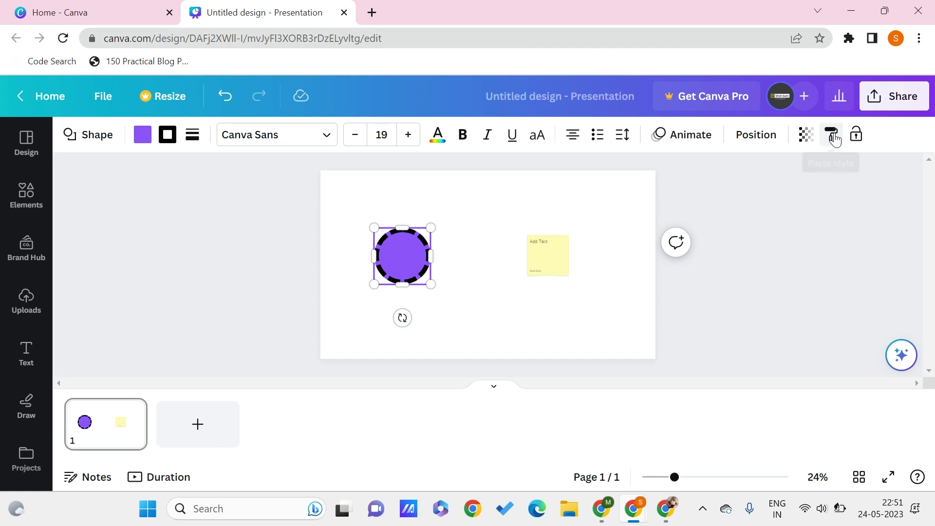
pyautogui.click(547, 246)
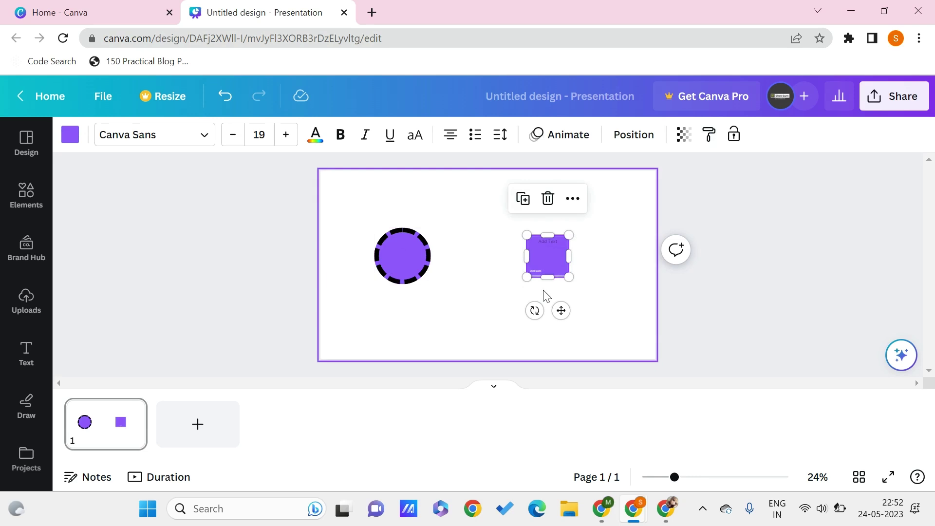
pyautogui.hotkey('ctrl', 'z')
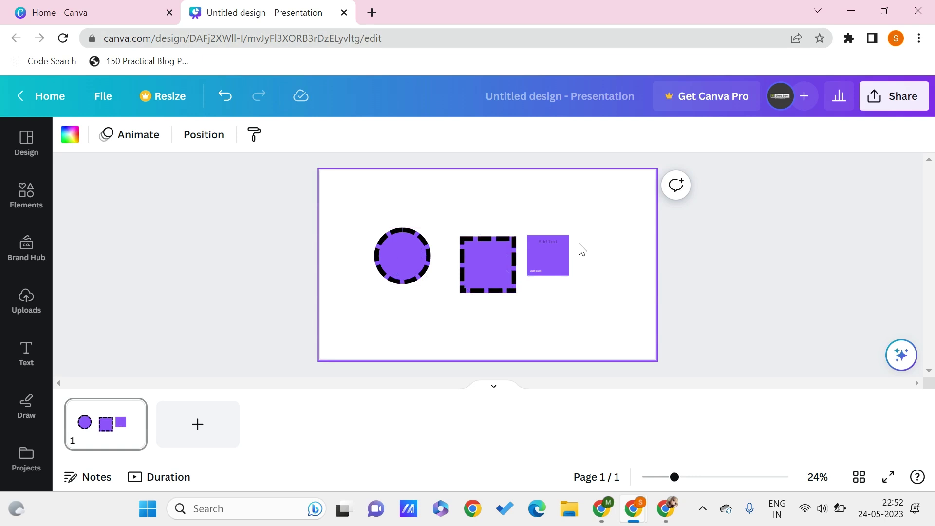
# Delete the circle, the dashed square and the sticky note so the slide is empty
pyautogui.moveTo(599, 228); pyautogui.dragTo(347, 332)
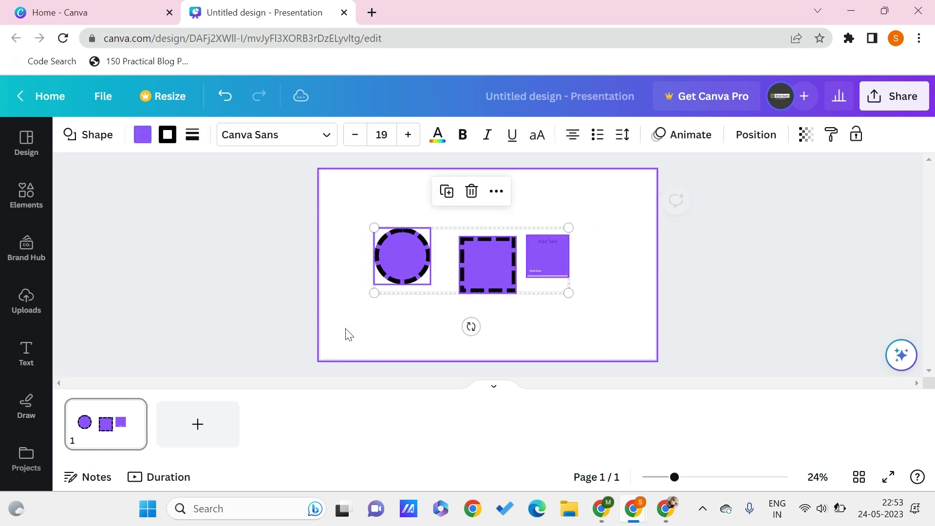
pyautogui.click(376, 319)
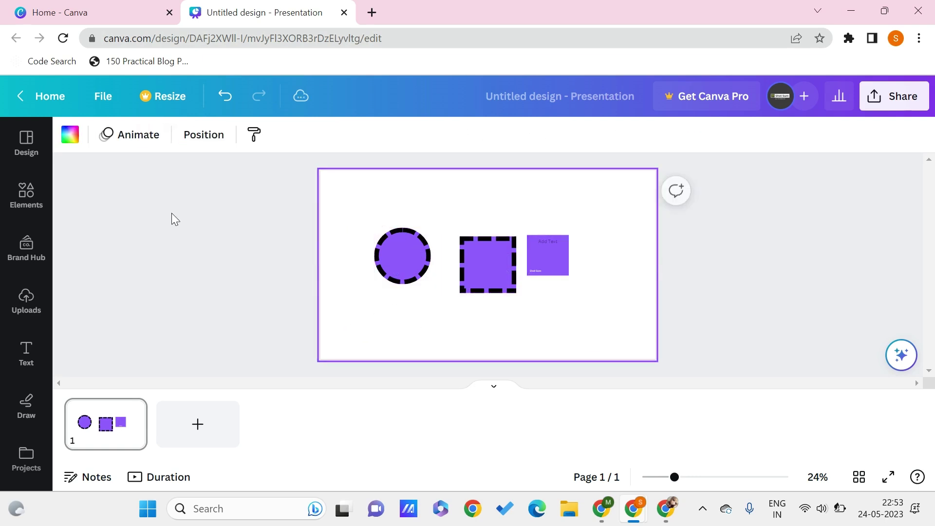
pyautogui.click(428, 255)
pyautogui.press('Delete')
pyautogui.click(482, 287)
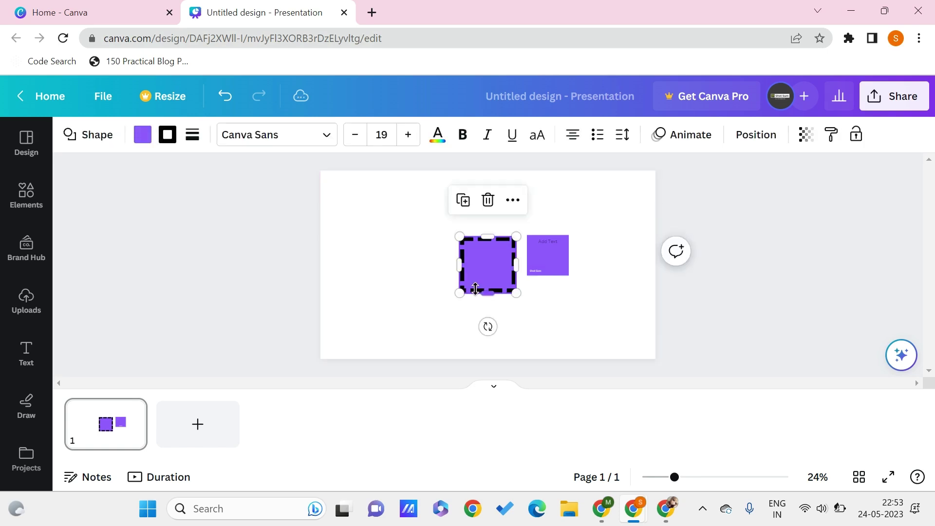
pyautogui.press('Delete')
pyautogui.click(542, 270)
pyautogui.press('Delete')
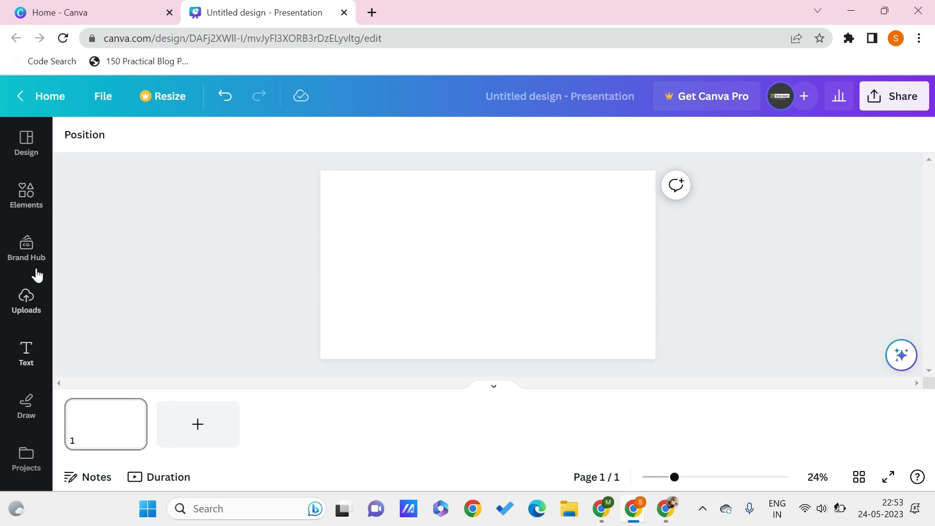
# Add the "GAME ON" text style, place it at the slide's left edge, and delete the duplicate text beside it
pyautogui.click(23, 363)
pyautogui.scroll(-5, 160, 366)
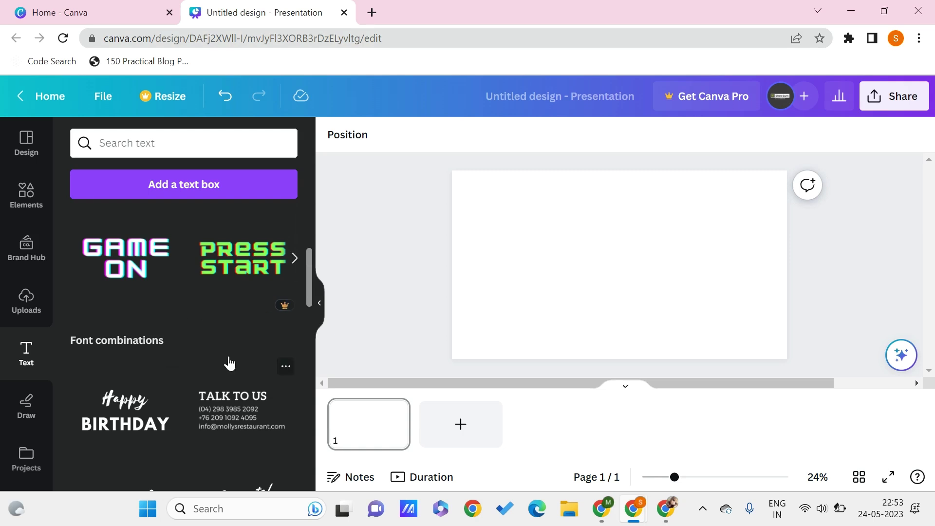
pyautogui.scroll(-3, 176, 338)
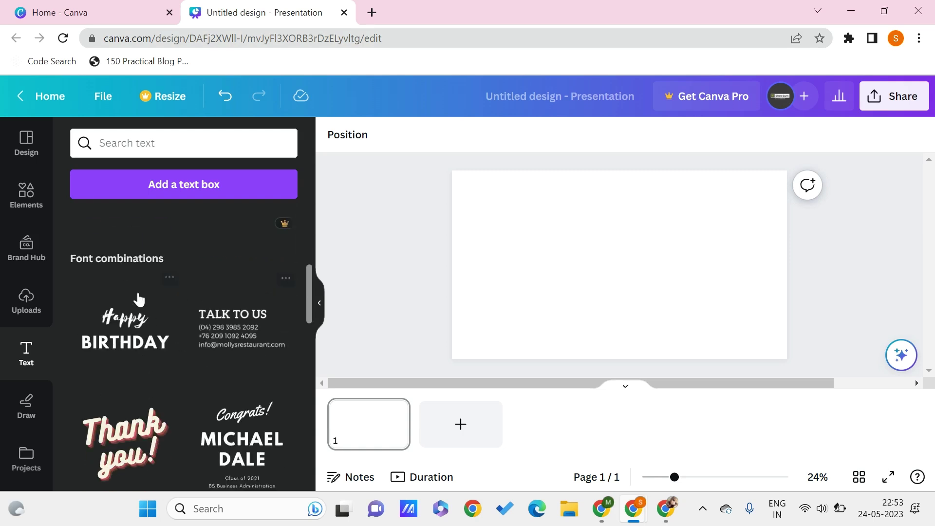
pyautogui.scroll(3, 180, 339)
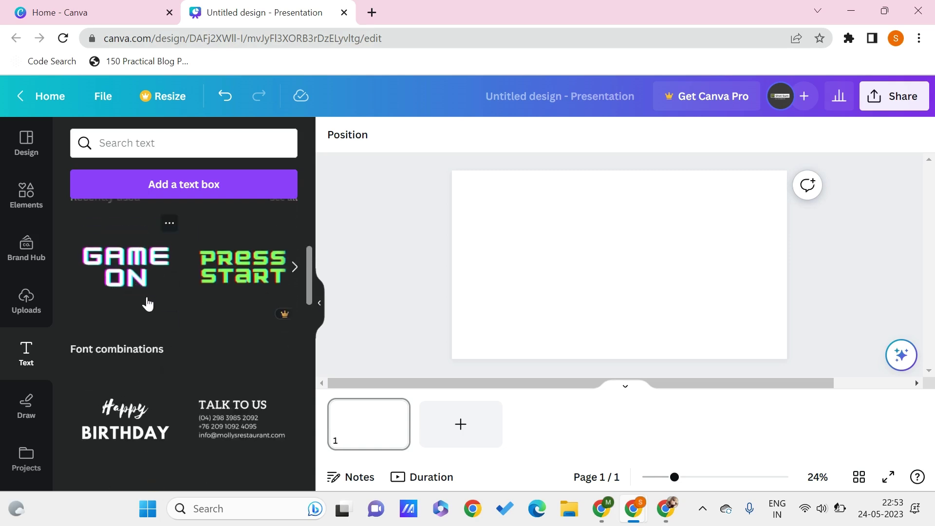
pyautogui.click(142, 272)
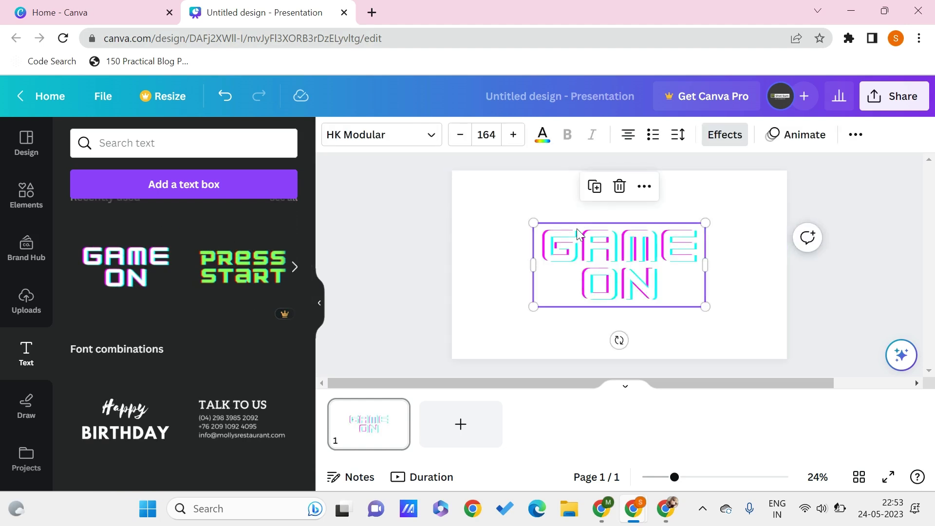
pyautogui.moveTo(576, 229); pyautogui.dragTo(491, 226)
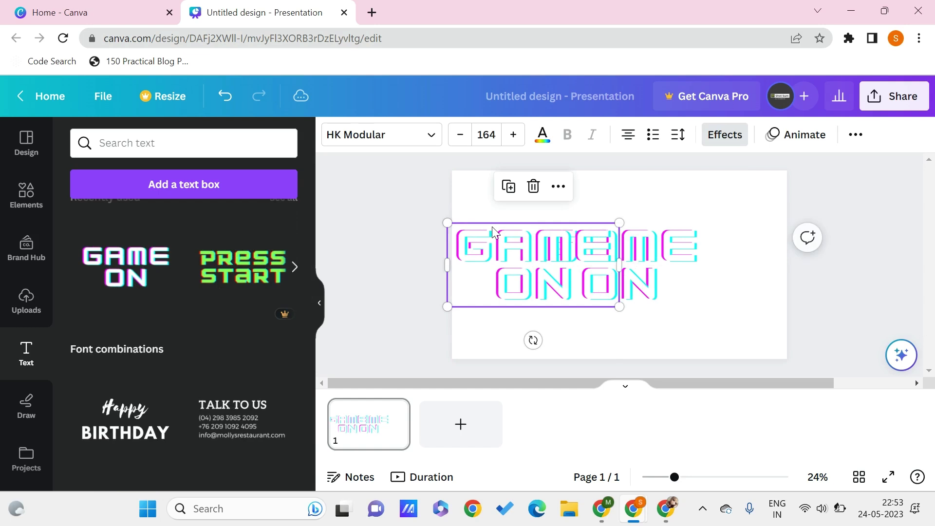
pyautogui.click(682, 258)
pyautogui.press('Delete')
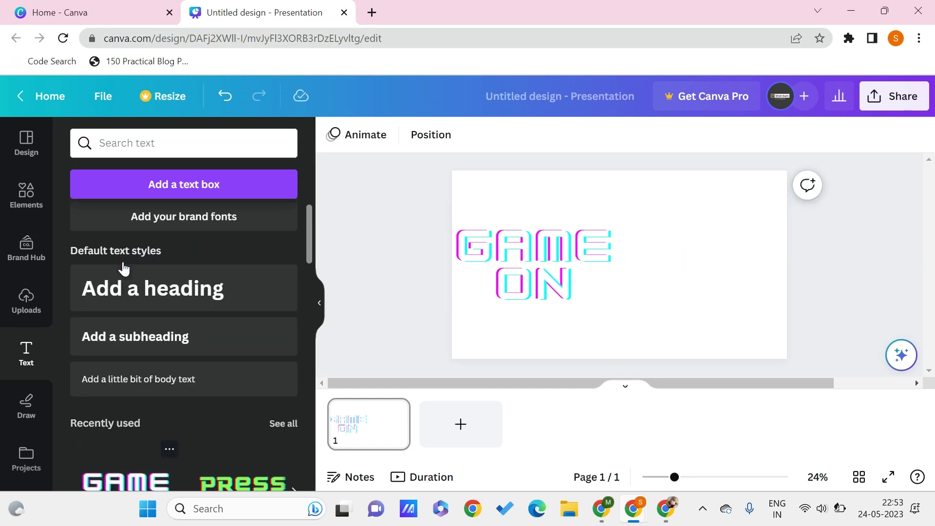
# Add a heading reading "HELLO" and place it in the empty area right of the "GAME ON" text
pyautogui.scroll(5, 128, 317)
pyautogui.click(161, 293)
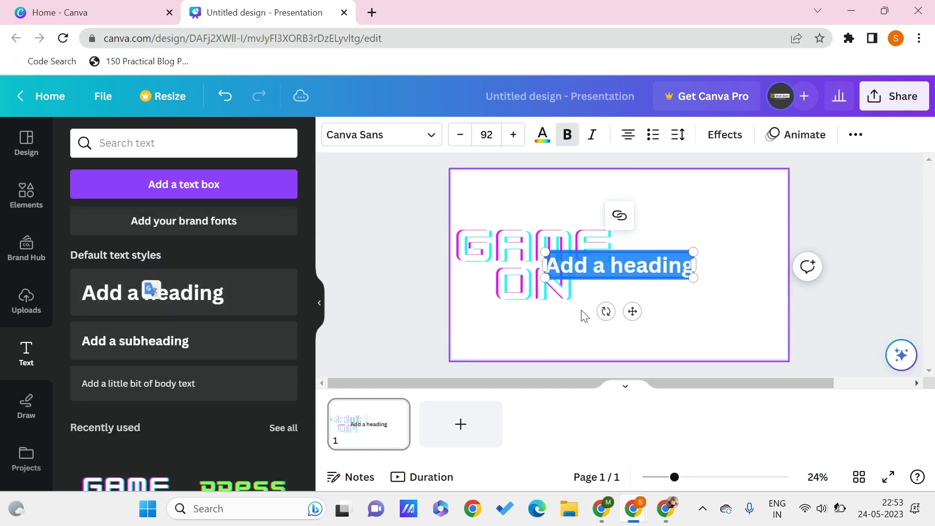
pyautogui.write('HE')
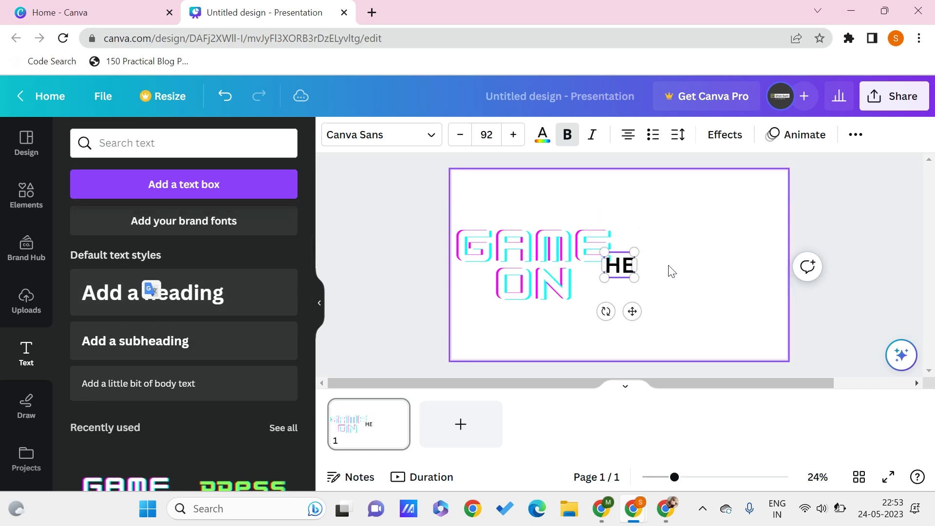
pyautogui.write('LLO')
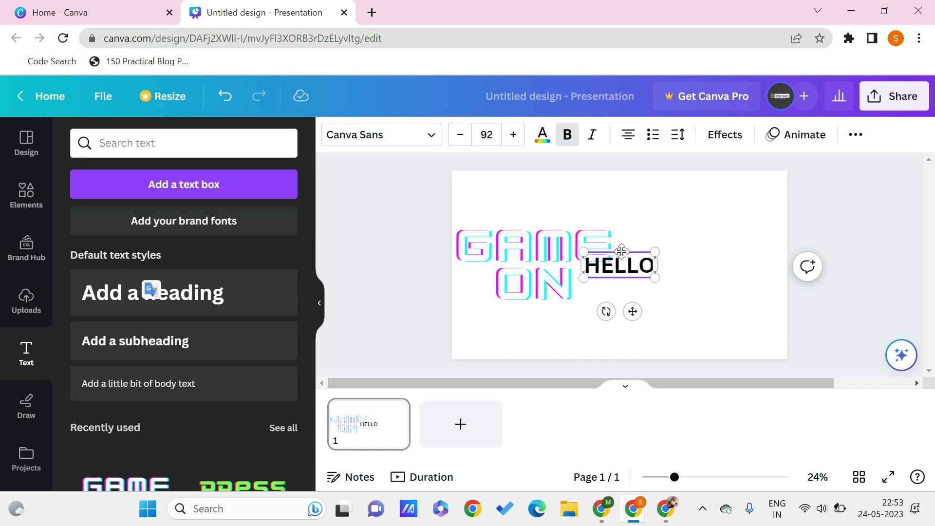
pyautogui.click(622, 254)
pyautogui.moveTo(621, 254); pyautogui.dragTo(703, 247)
# Copy the style of the "GAME ON" text
pyautogui.click(547, 259)
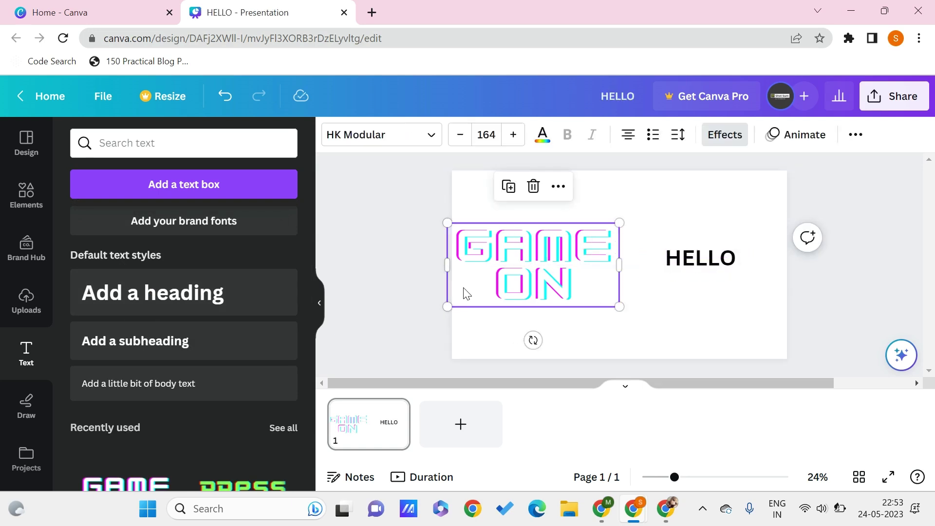
pyautogui.click(855, 135)
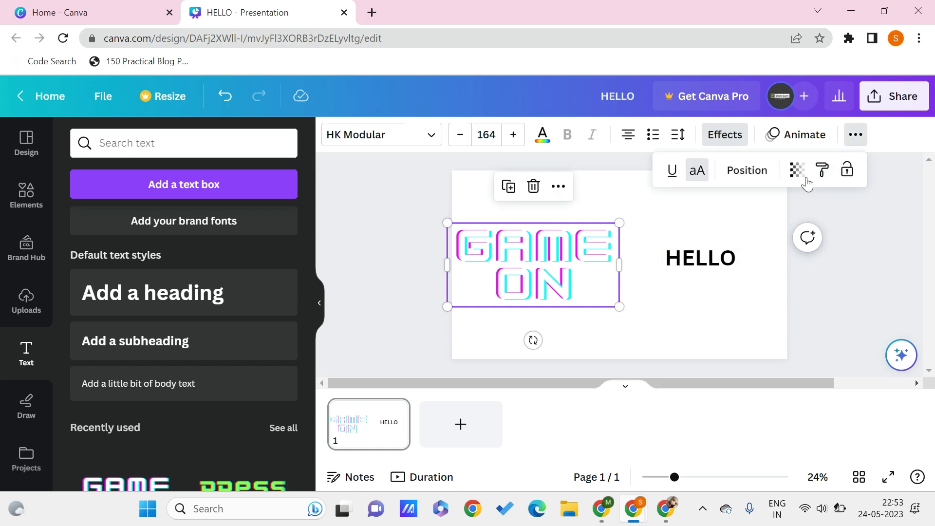
pyautogui.click(822, 172)
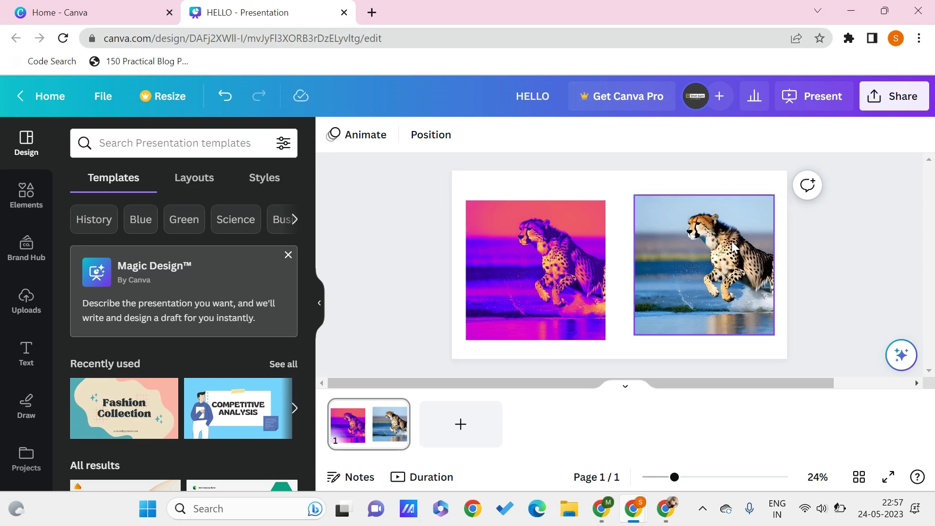
# Copy the style of the purple-and-pink cheetah photo and apply it to the natural-colour cheetah photo
pyautogui.click(519, 305)
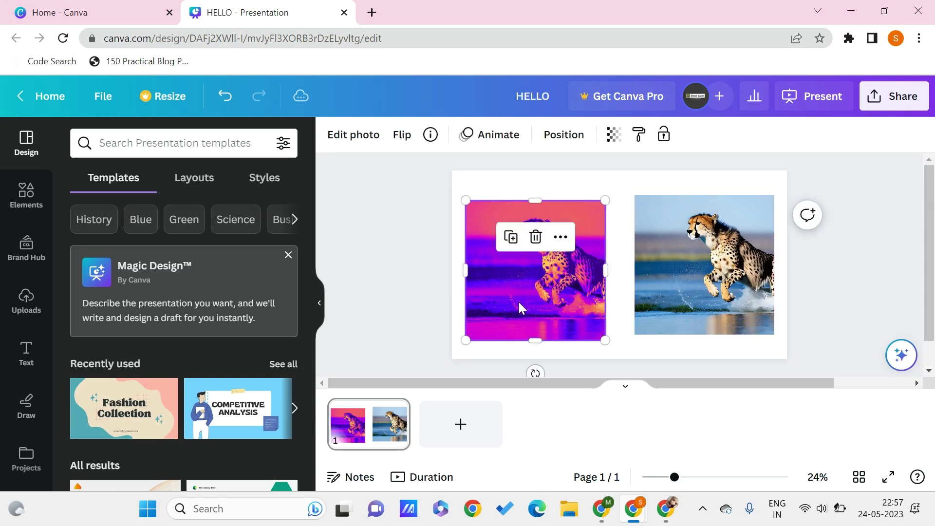
pyautogui.click(639, 137)
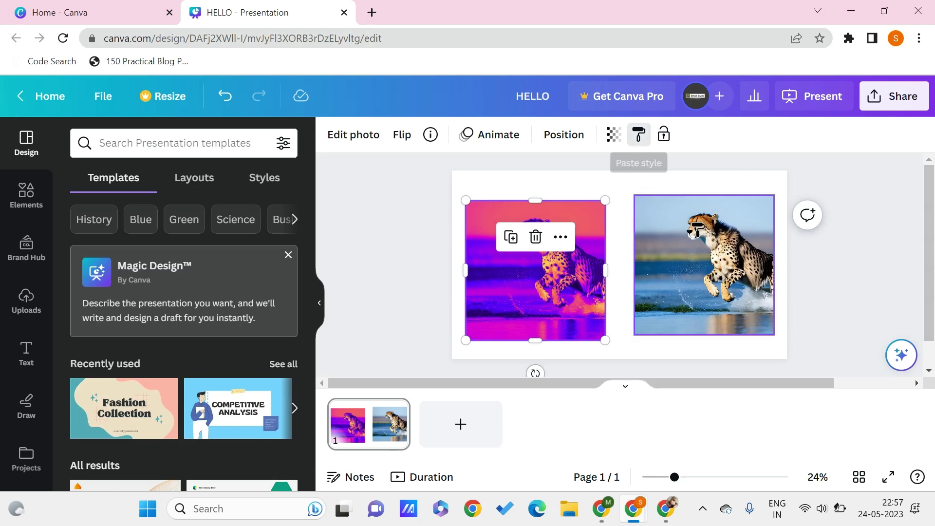
pyautogui.click(710, 272)
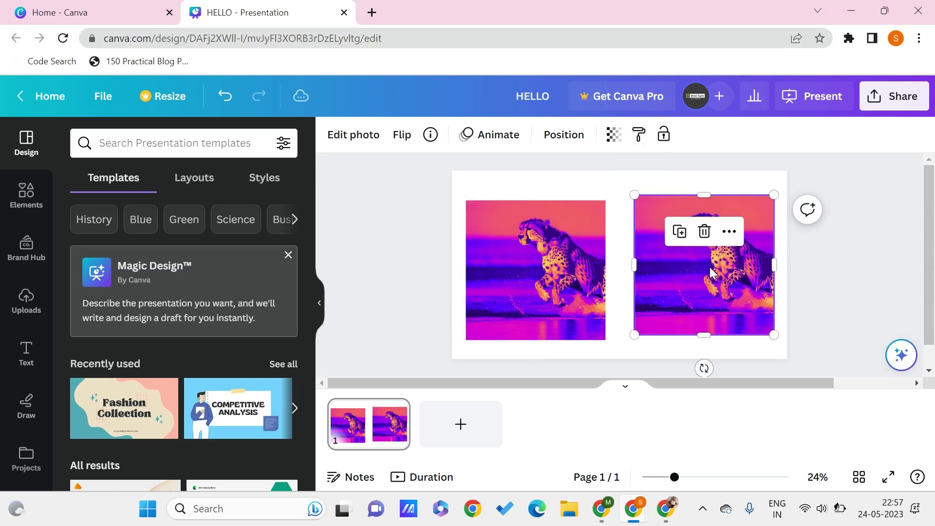
pyautogui.click(613, 247)
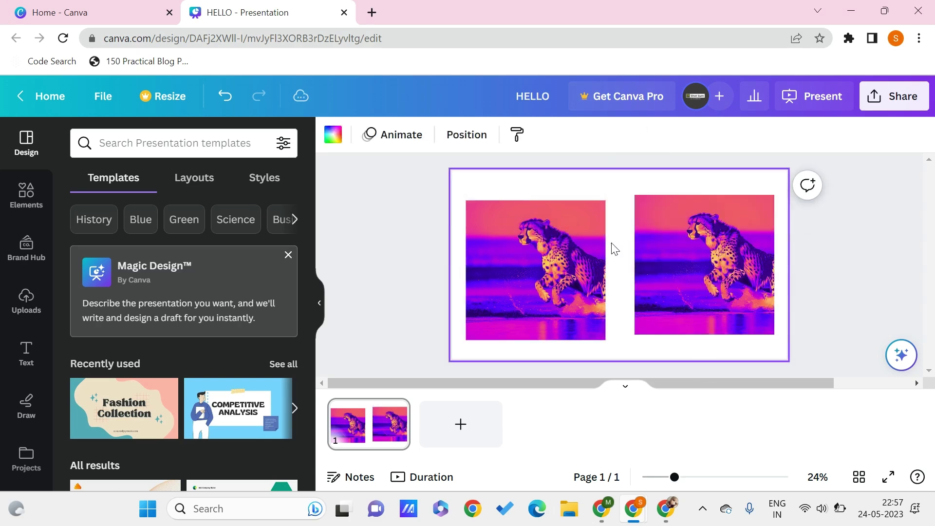
# Undo the style applied to the right cheetah photo and leave nothing selected
pyautogui.hotkey('ctrl', 'z')
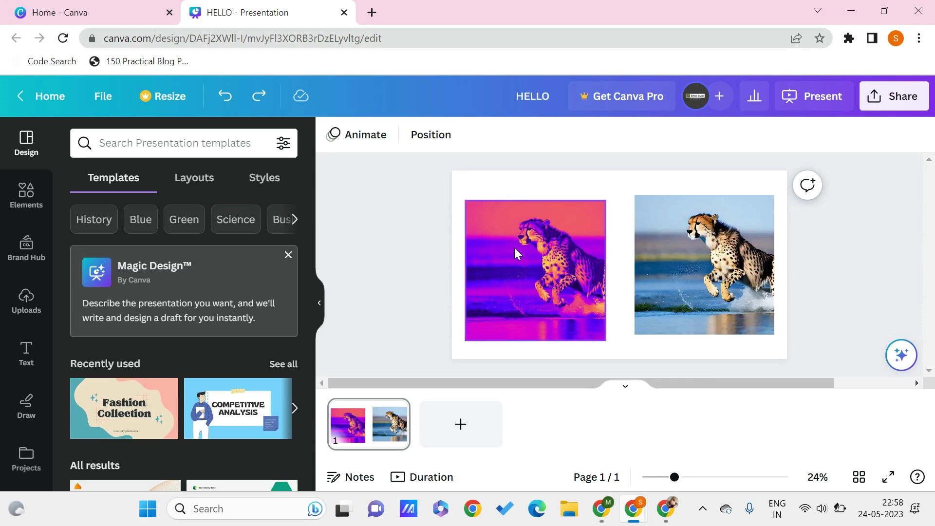
pyautogui.click(529, 250)
pyautogui.click(396, 203)
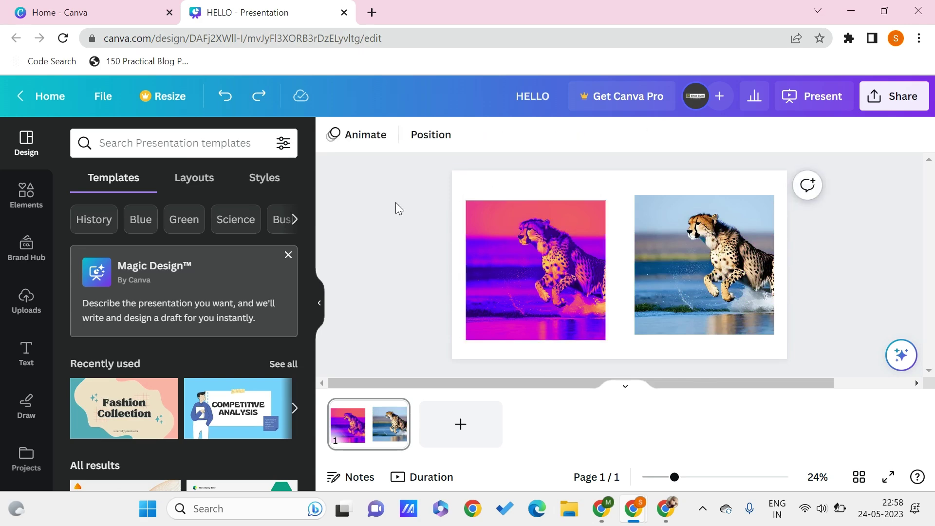
# Transfer the left cheetah photo's purple-and-pink style to the right cheetah photo, then deselect it
pyautogui.click(514, 237)
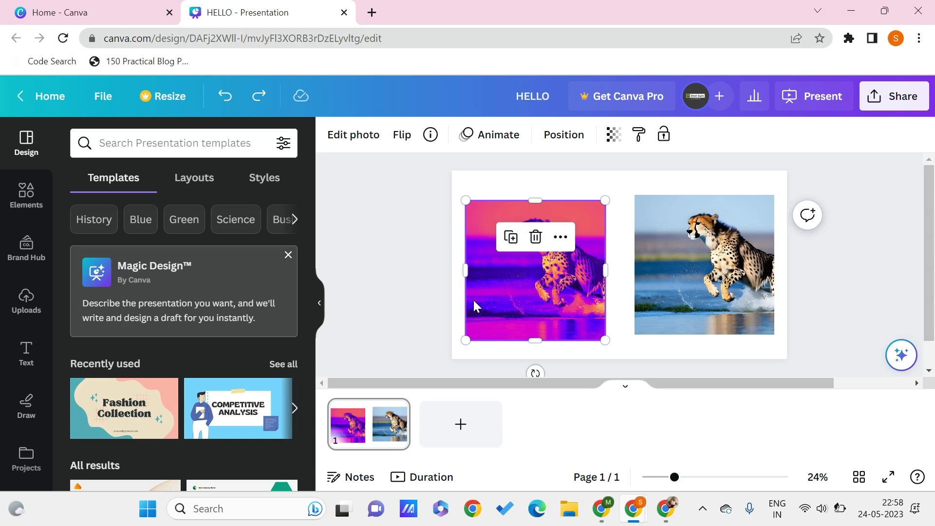
pyautogui.hotkey('ctrl', 'alt', 'c')
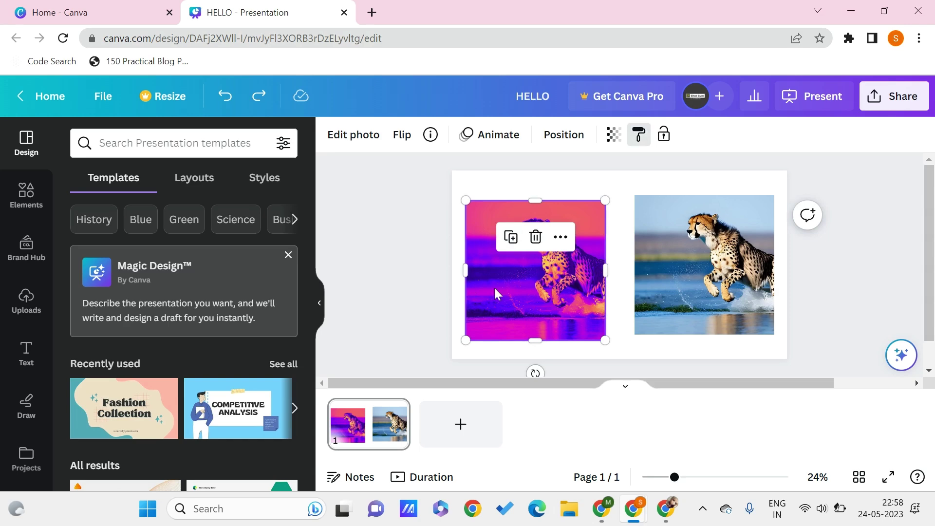
pyautogui.click(691, 276)
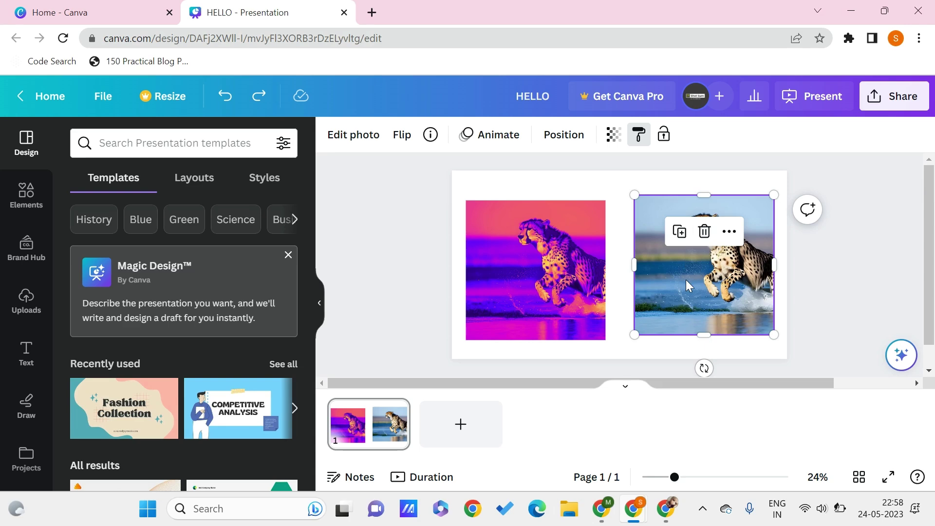
pyautogui.click(686, 279)
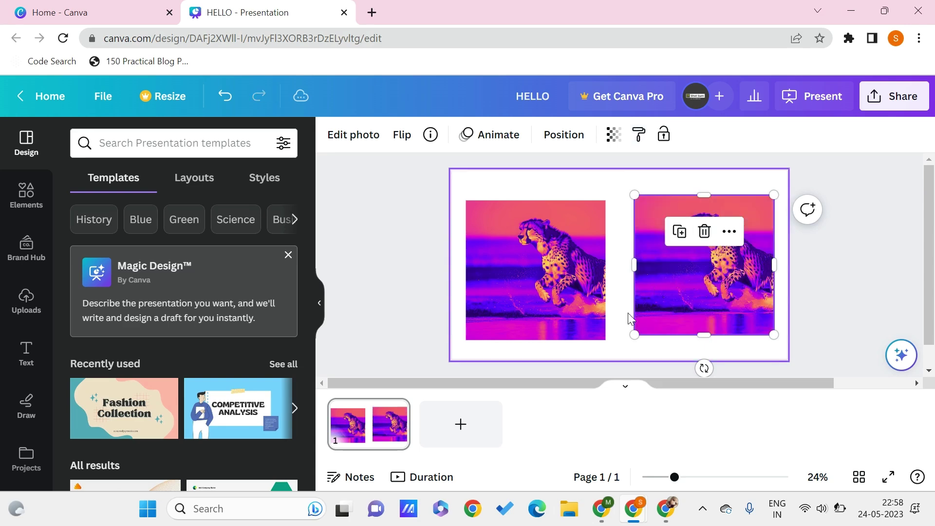
pyautogui.click(615, 314)
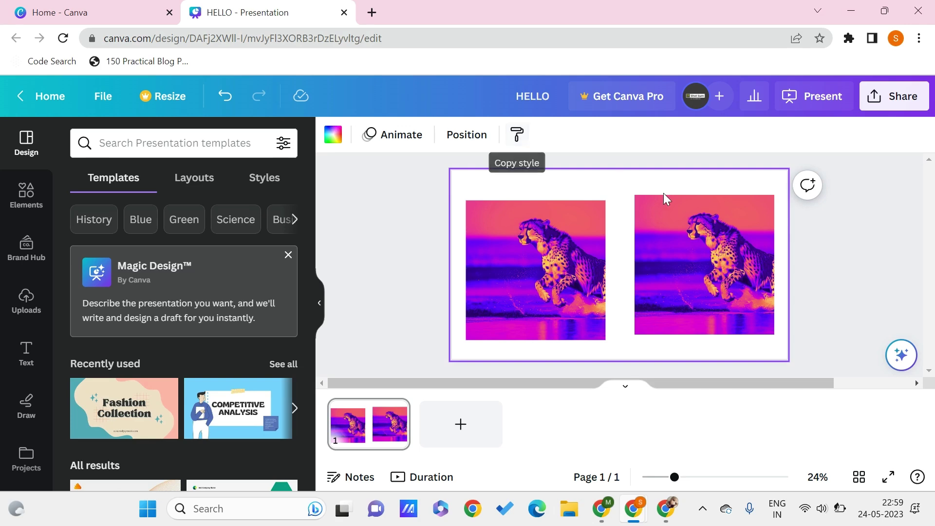
# Move the left cheetah photo up to the slide's top edge and shrink it to about two-thirds of its size
pyautogui.click(522, 252)
pyautogui.moveTo(522, 252); pyautogui.dragTo(521, 218)
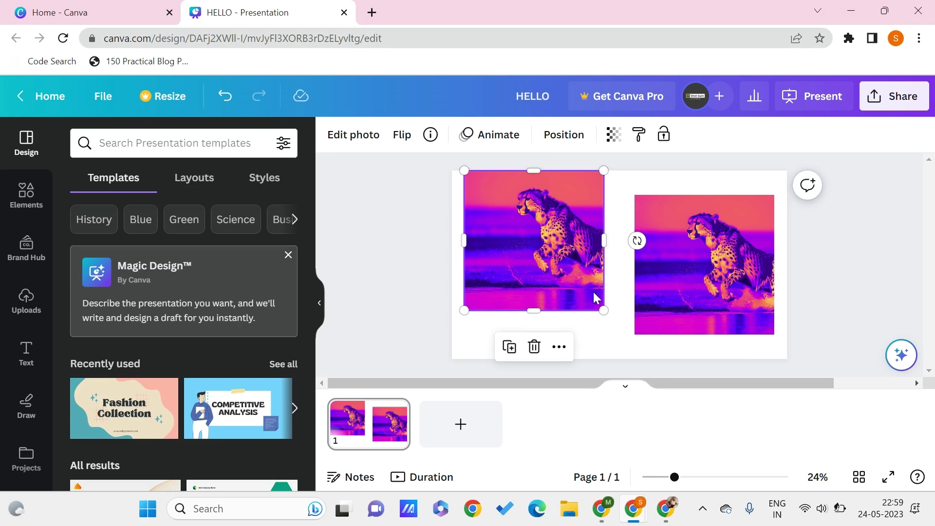
pyautogui.moveTo(602, 310); pyautogui.dragTo(559, 265)
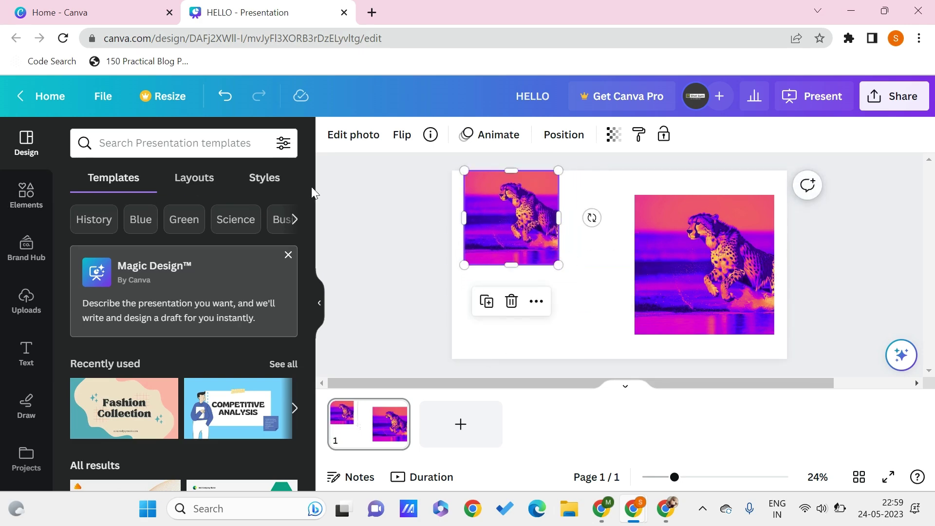
# Add a circle to the slide and place it just below the left cheetah photo, aligned with its right edge
pyautogui.click(520, 326)
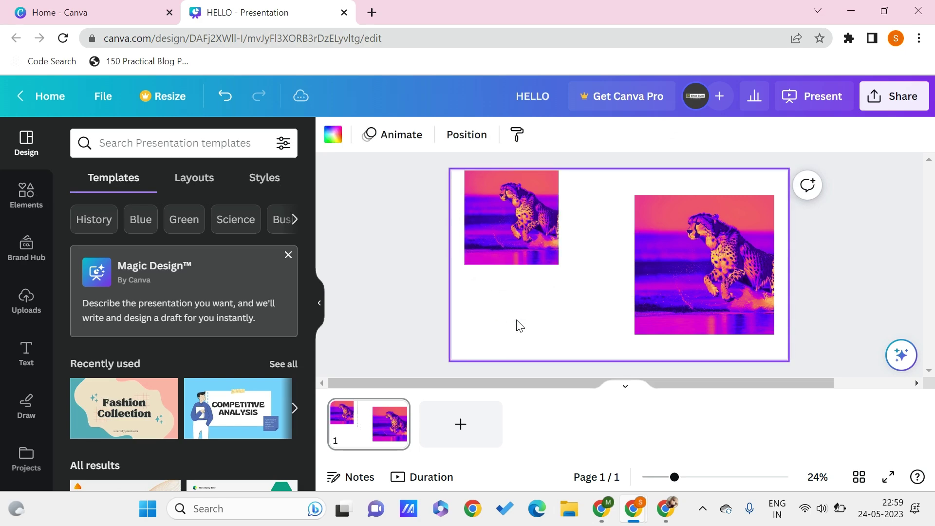
pyautogui.press('c')
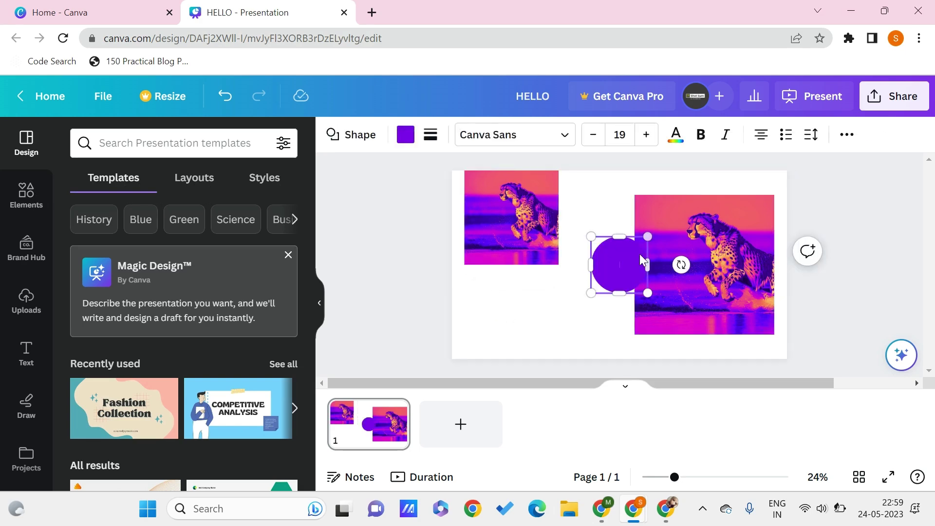
pyautogui.moveTo(637, 257); pyautogui.dragTo(549, 305)
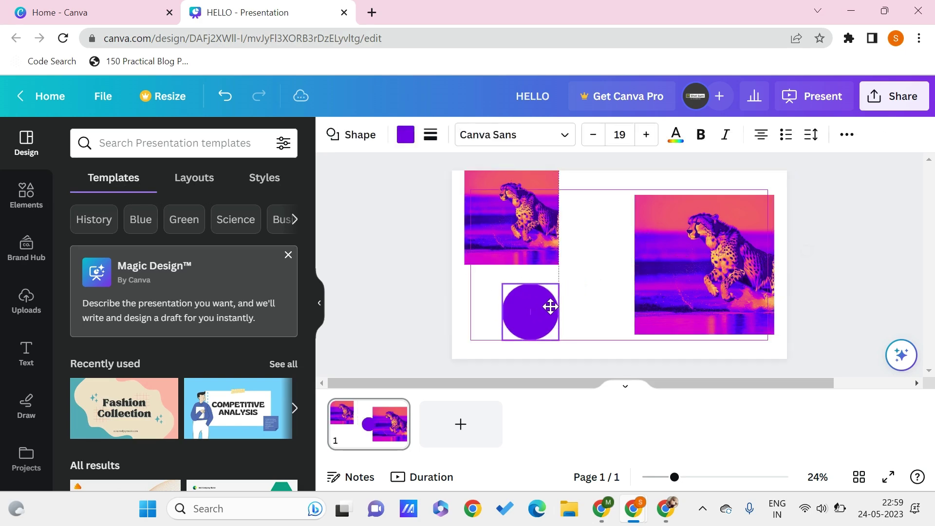
# Shrink the right cheetah photo to about half its size and change its filter to Newspaper
pyautogui.click(636, 248)
pyautogui.moveTo(773, 334); pyautogui.dragTo(704, 263)
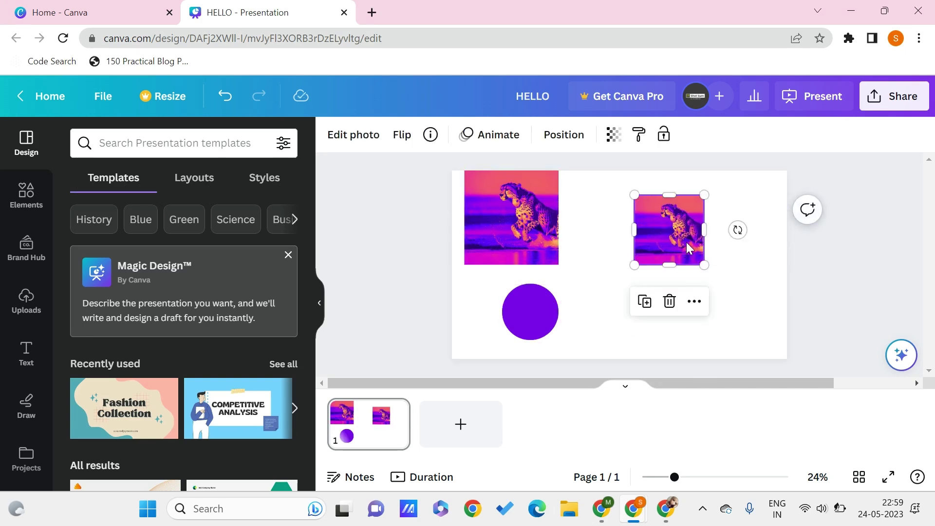
pyautogui.click(363, 135)
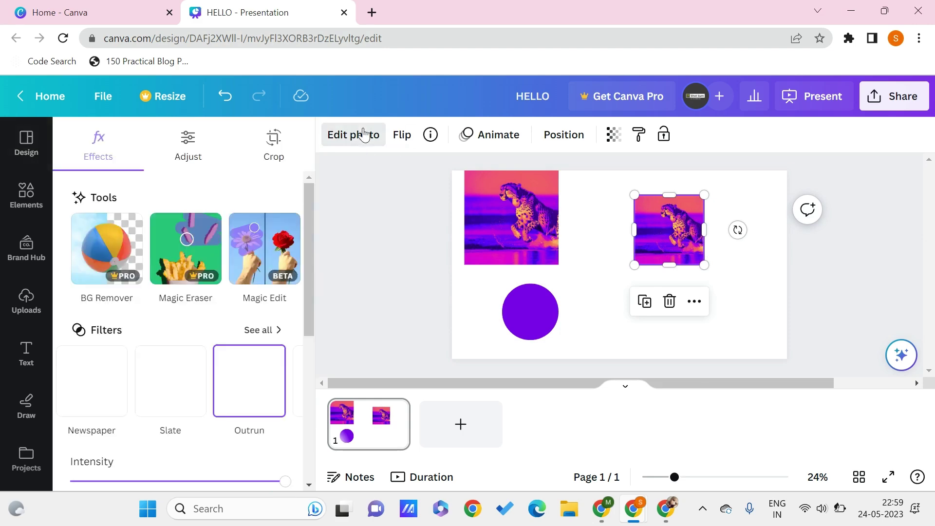
pyautogui.click(359, 134)
pyautogui.click(507, 221)
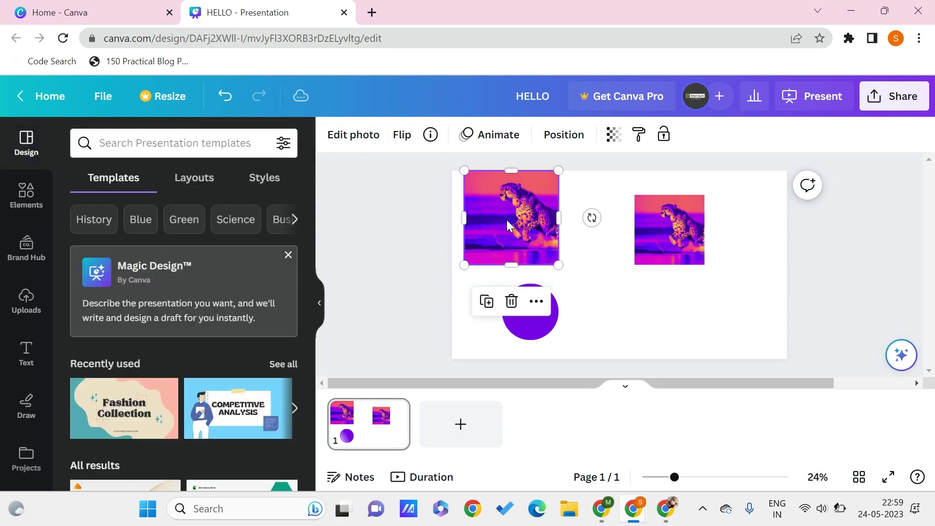
pyautogui.click(679, 233)
pyautogui.click(332, 141)
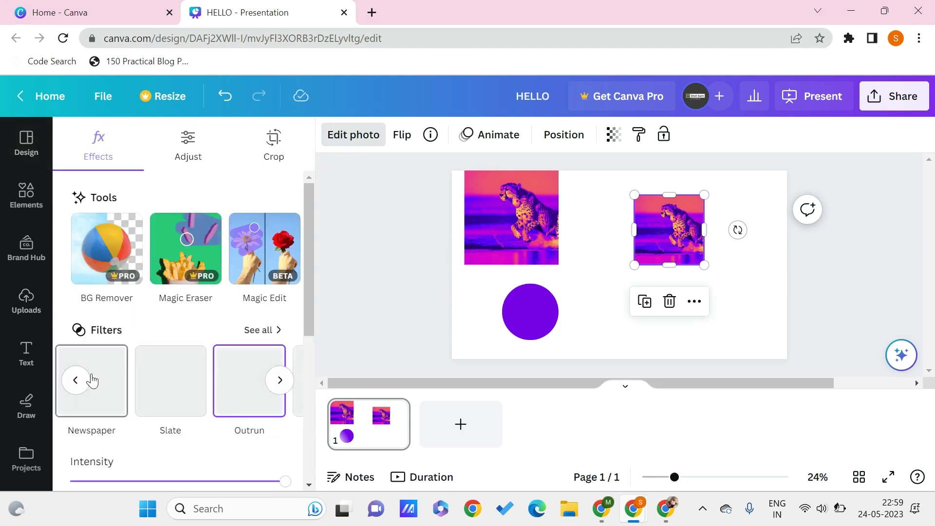
pyautogui.hscroll(-2, 127, 380)
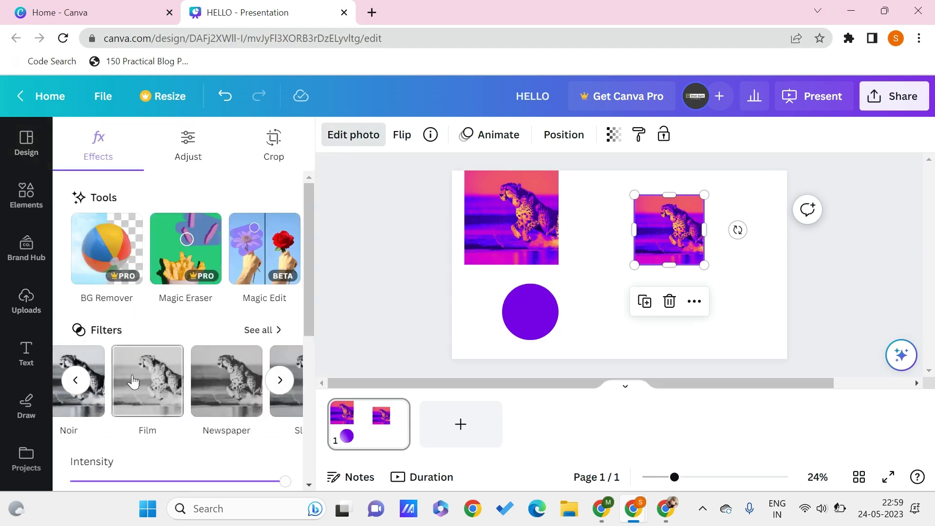
pyautogui.click(204, 389)
pyautogui.click(668, 319)
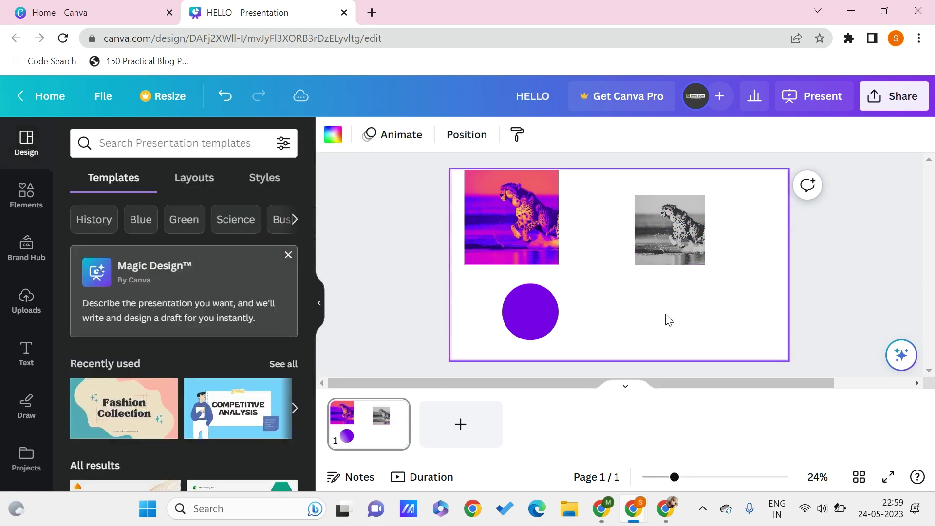
# Add a square to the slide and place it just below the right cheetah photo, level with the circle
pyautogui.press('r')
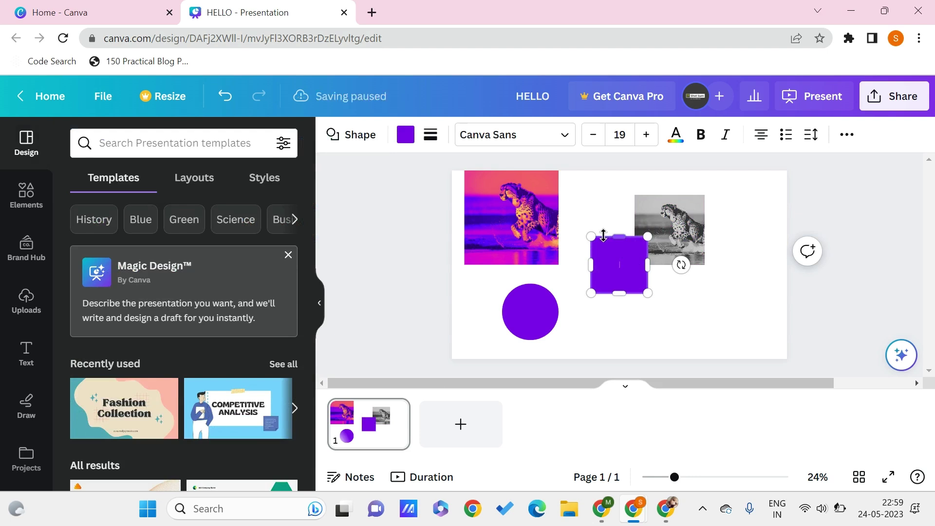
pyautogui.click(609, 206)
pyautogui.moveTo(620, 258); pyautogui.dragTo(685, 305)
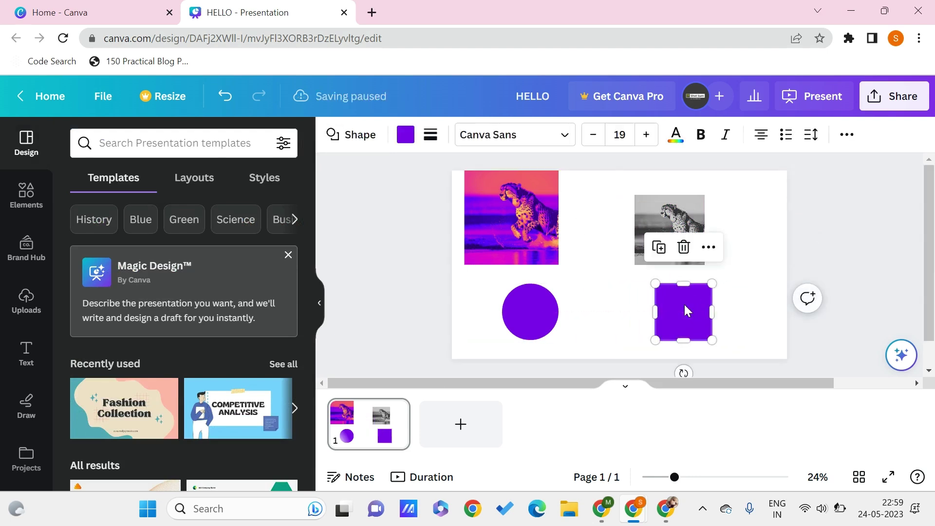
pyautogui.click(641, 307)
pyautogui.click(678, 311)
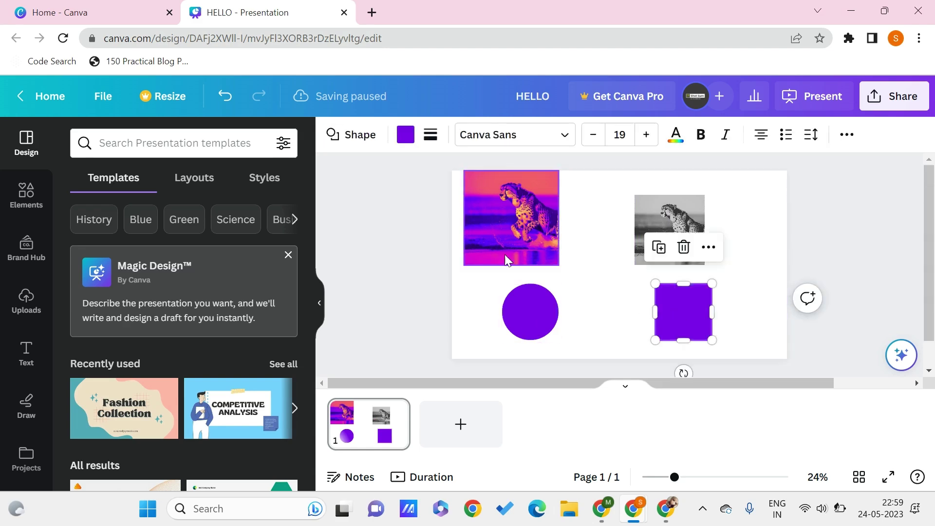
# Give the purple circle a dotted border with a weight of 26, then deselect it
pyautogui.click(522, 325)
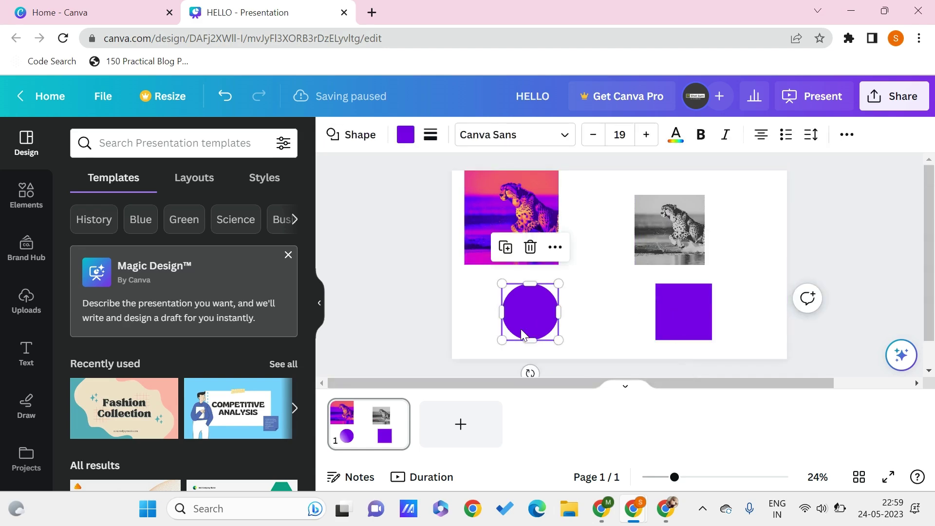
pyautogui.click(430, 135)
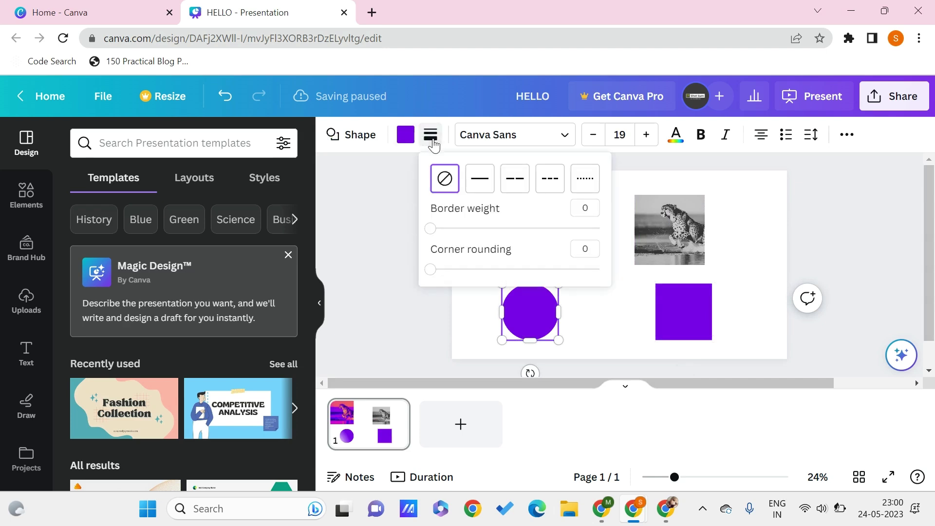
pyautogui.click(586, 180)
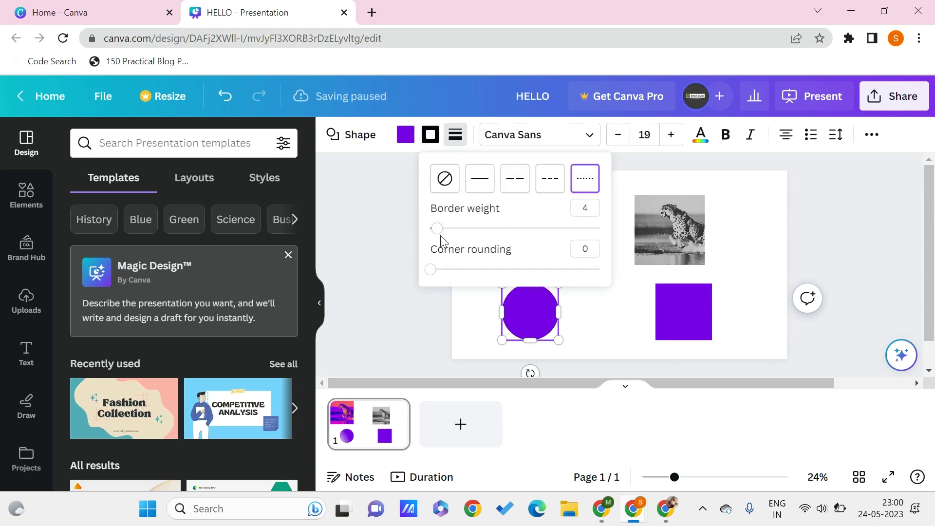
pyautogui.moveTo(436, 228); pyautogui.dragTo(474, 228)
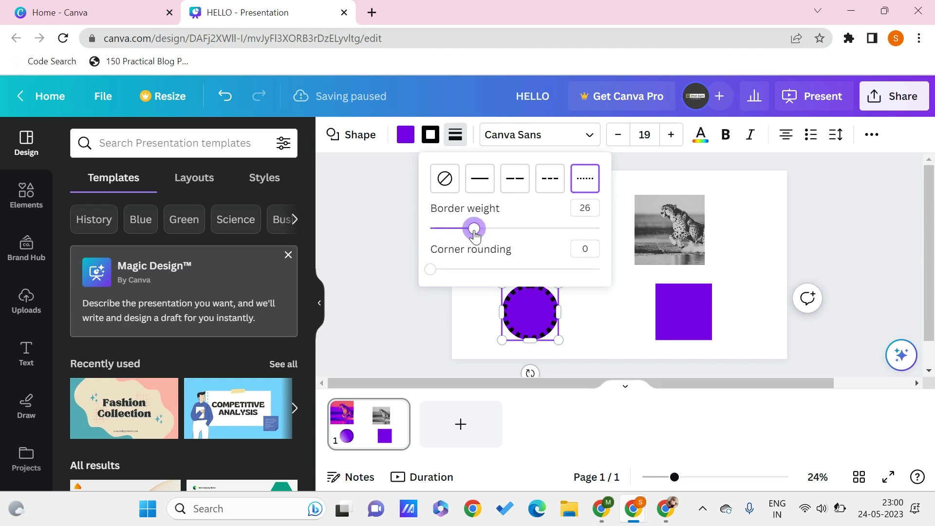
pyautogui.click(586, 326)
pyautogui.click(588, 327)
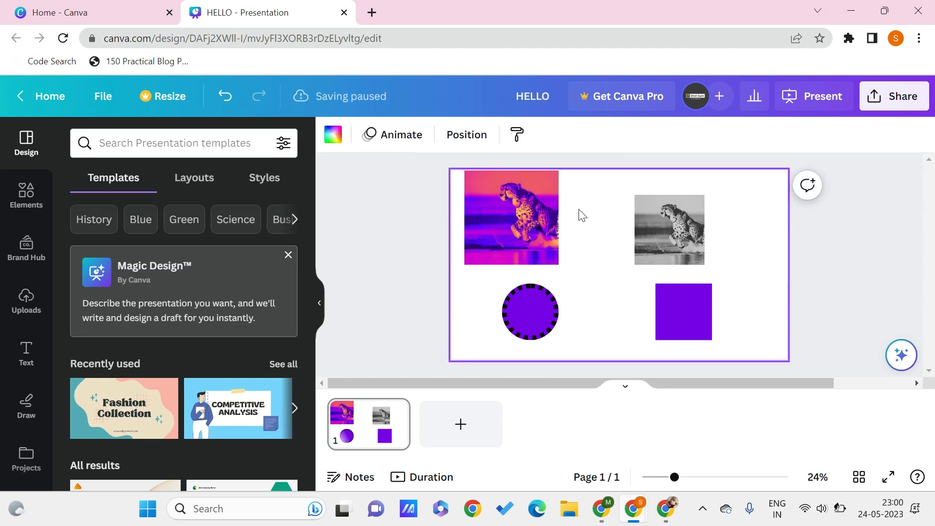
# Copy the combined style of the left cheetah photo and the circle, and apply it to the right cheetah photo and the square together
pyautogui.moveTo(583, 216); pyautogui.dragTo(463, 344)
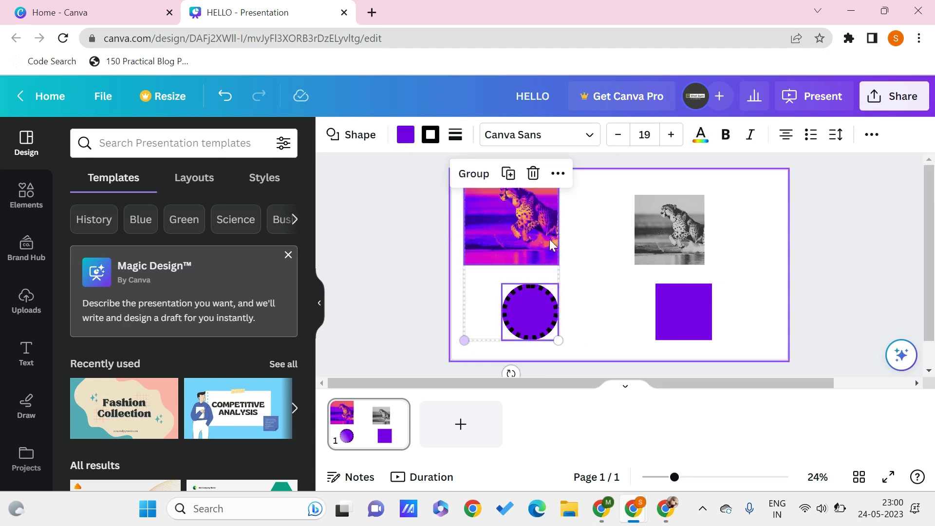
pyautogui.click(557, 174)
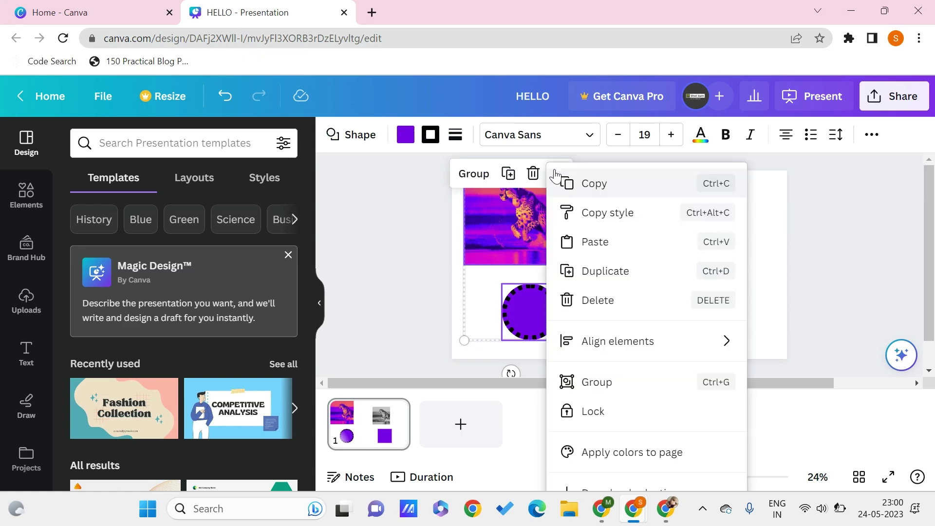
pyautogui.click(567, 213)
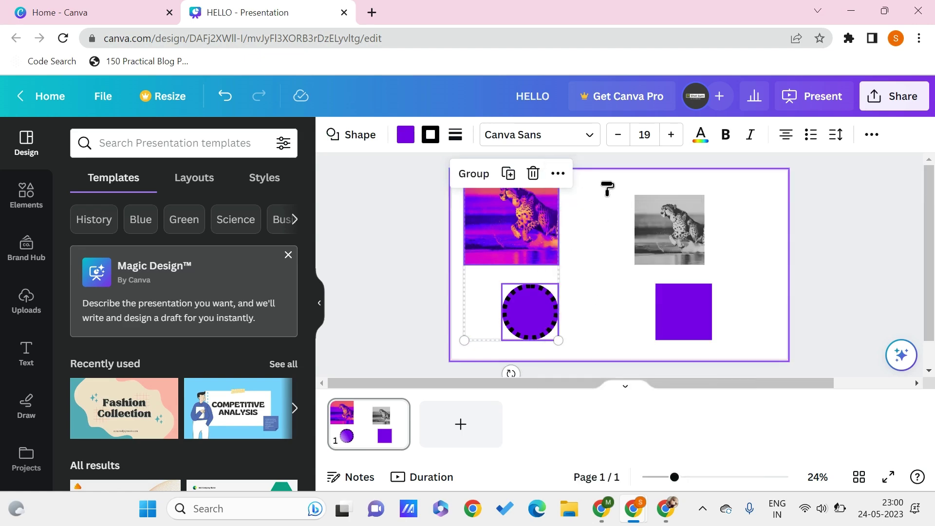
pyautogui.moveTo(607, 189); pyautogui.dragTo(732, 355)
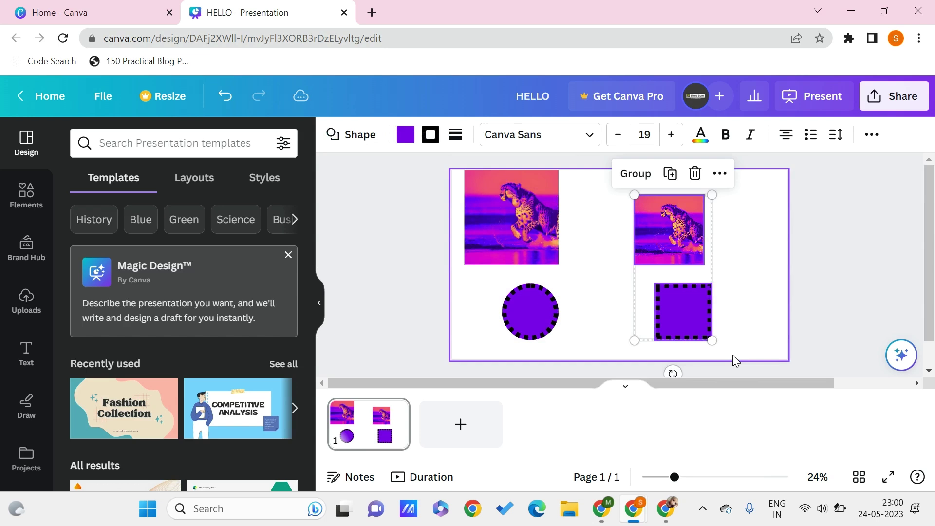